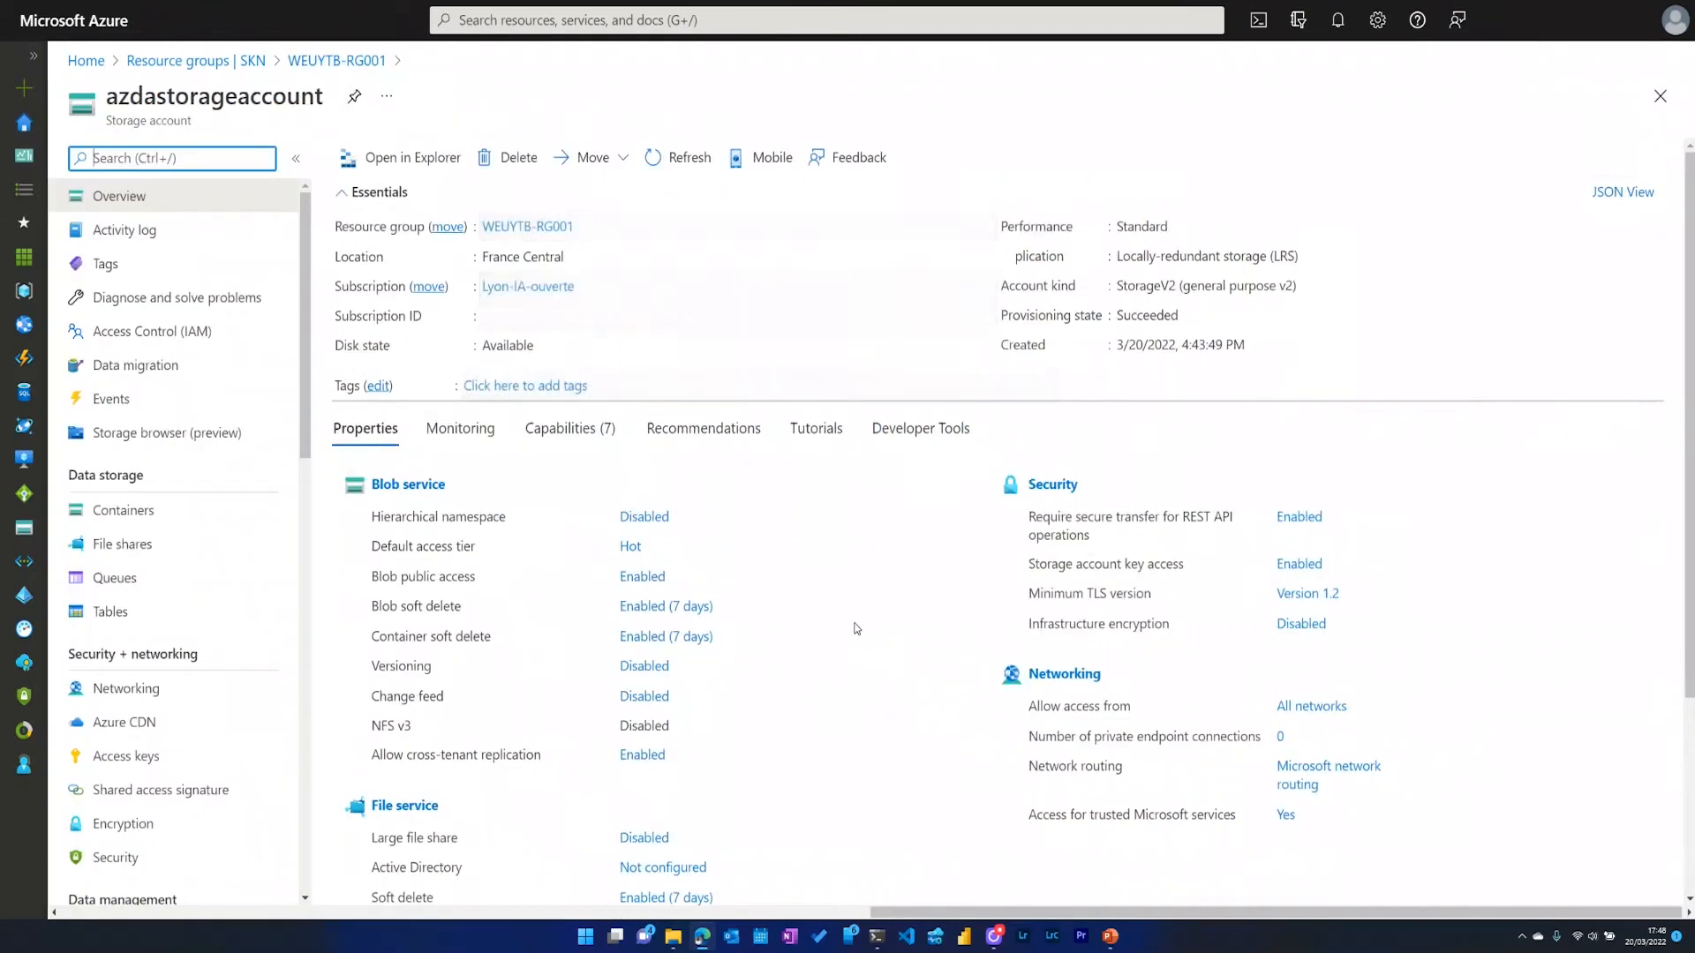
Create a file share named share with the Hot tier in the azdastorageaccount storage account.
scroll(854, 626, down, 3)
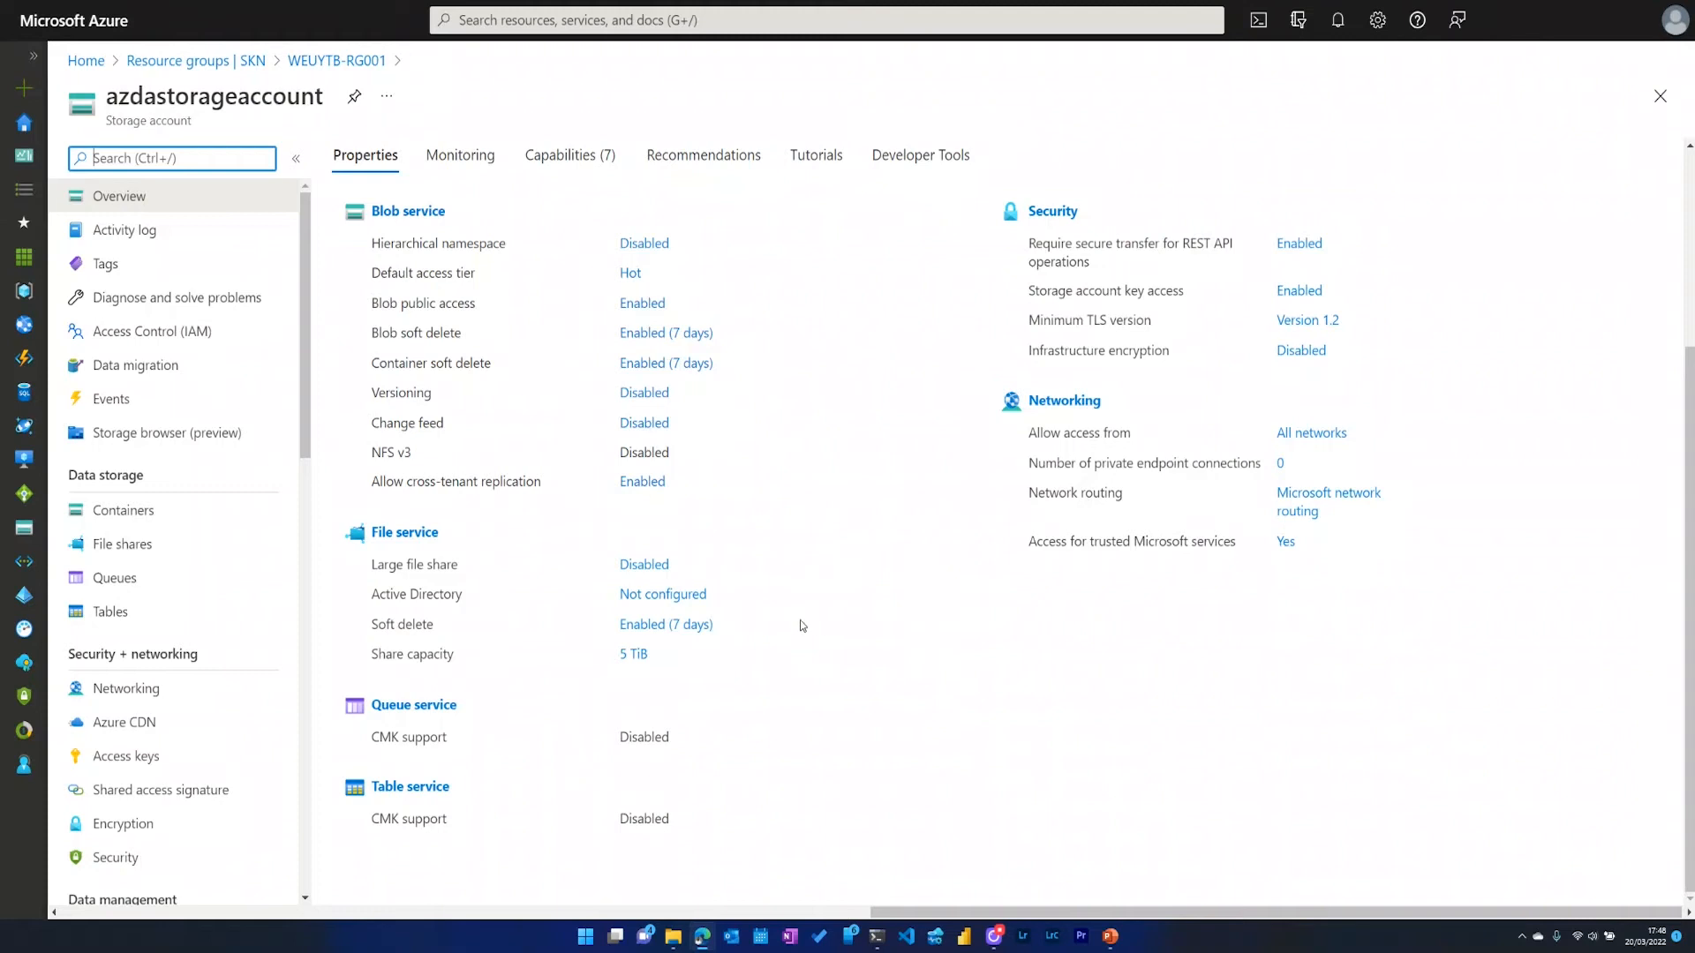
click(122, 544)
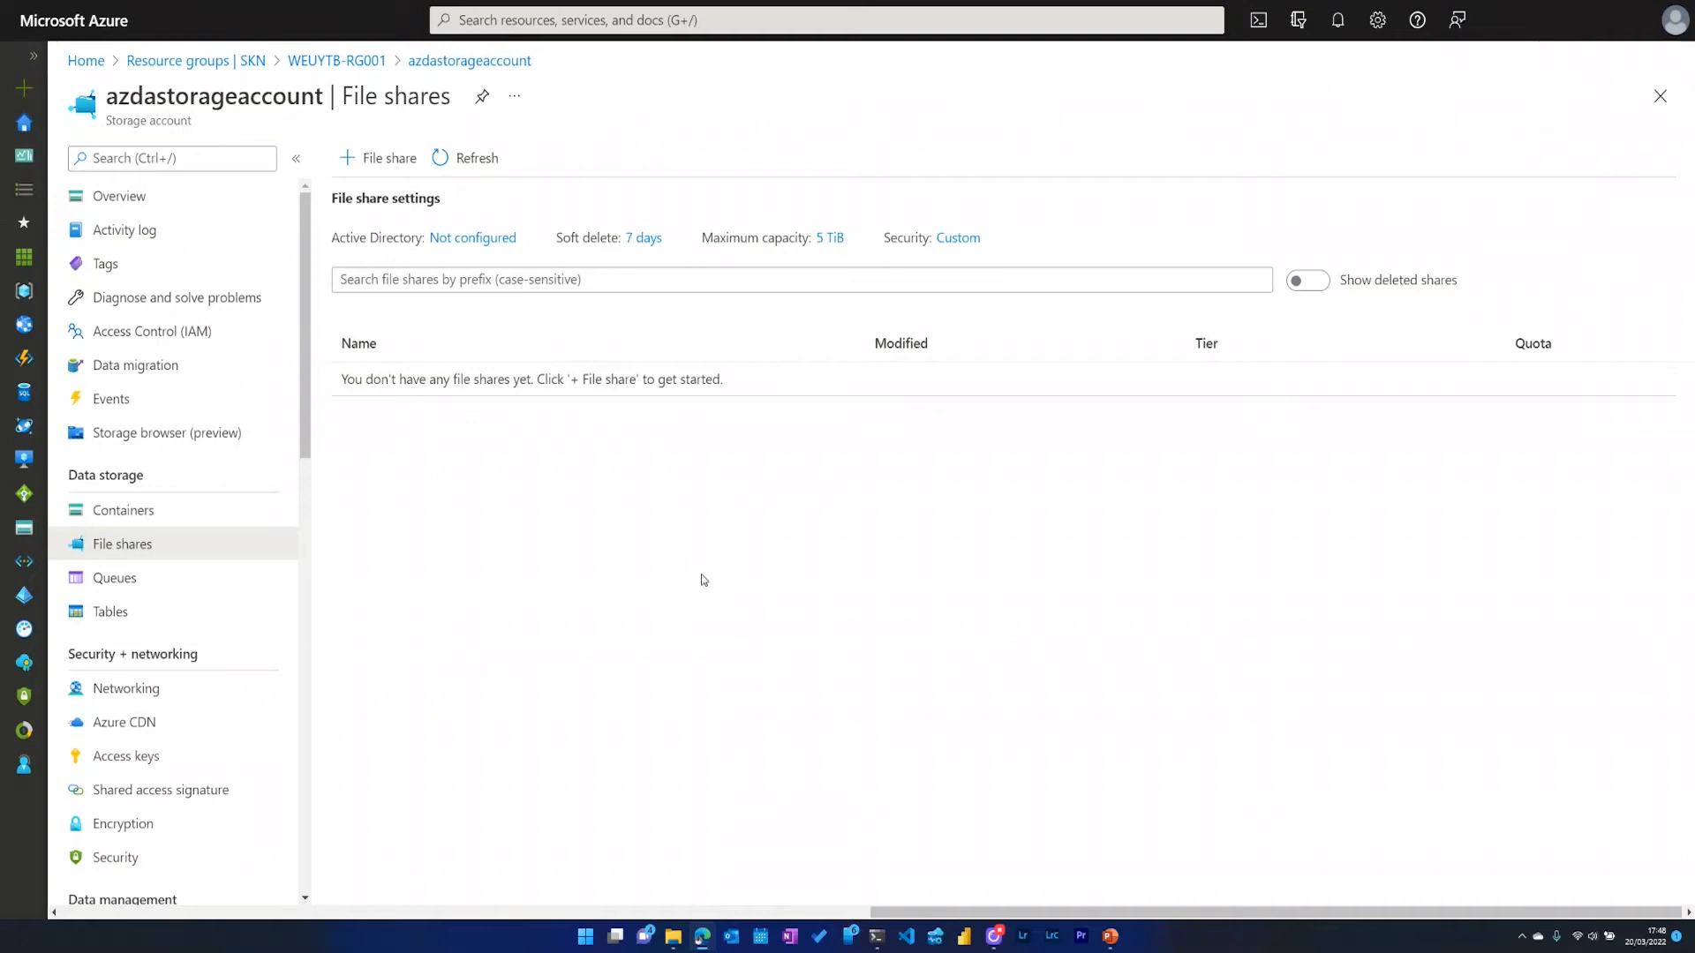
key(alt+Tab)
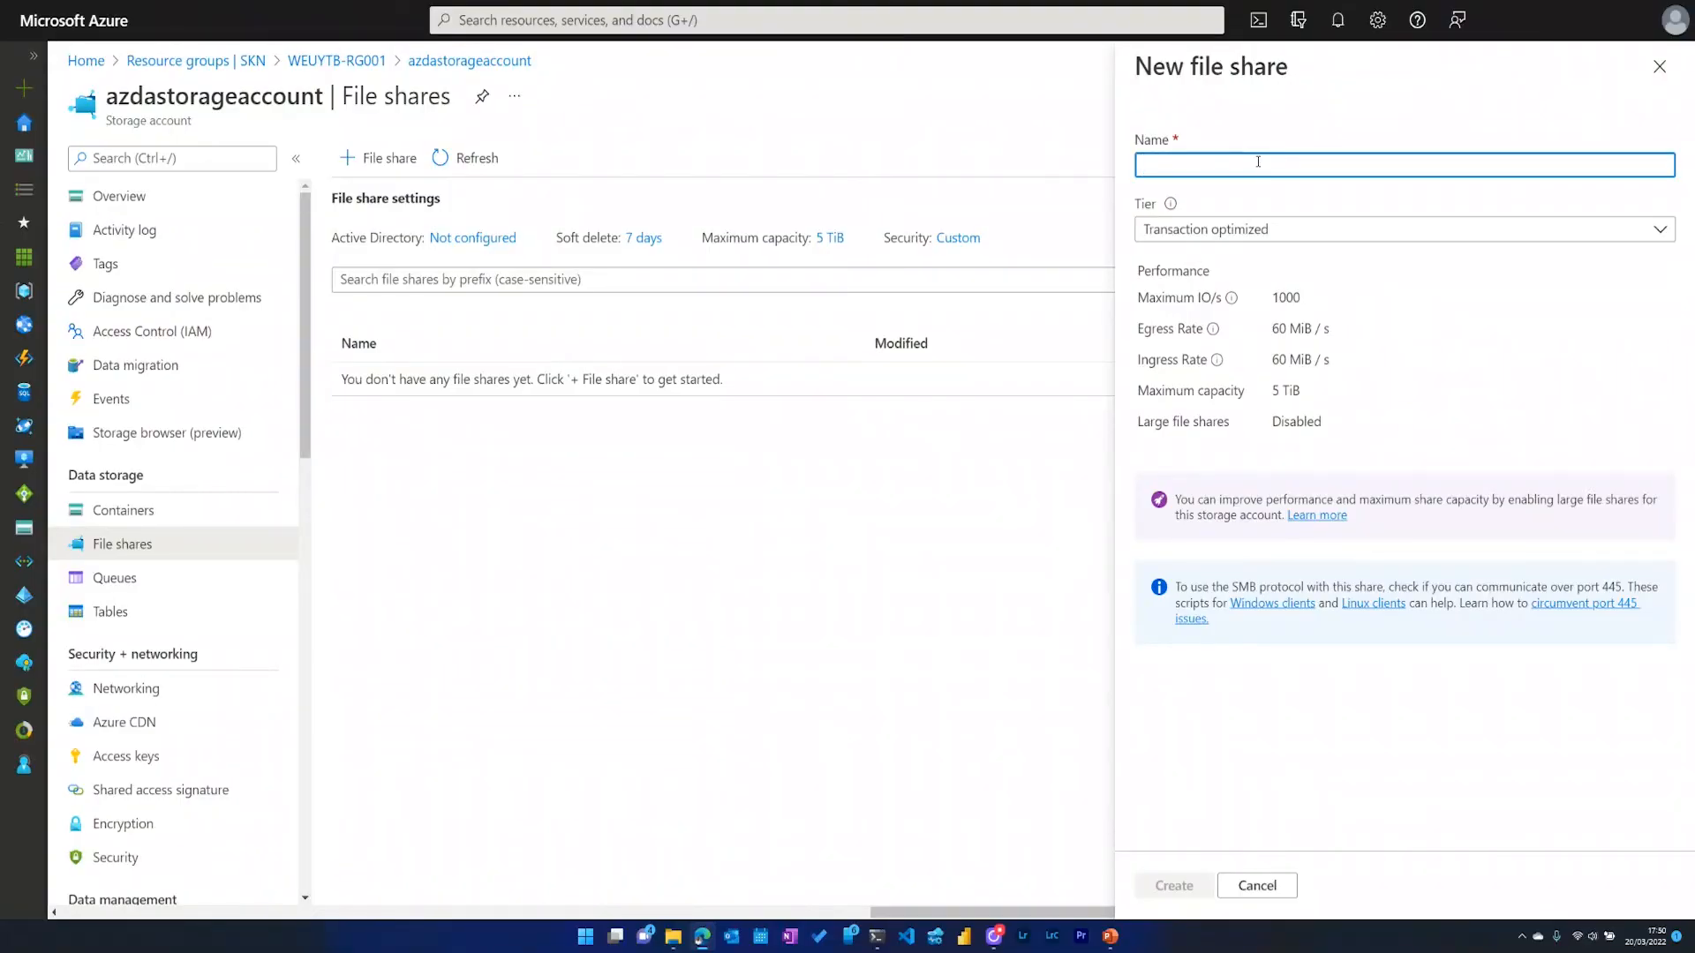
text(hare)
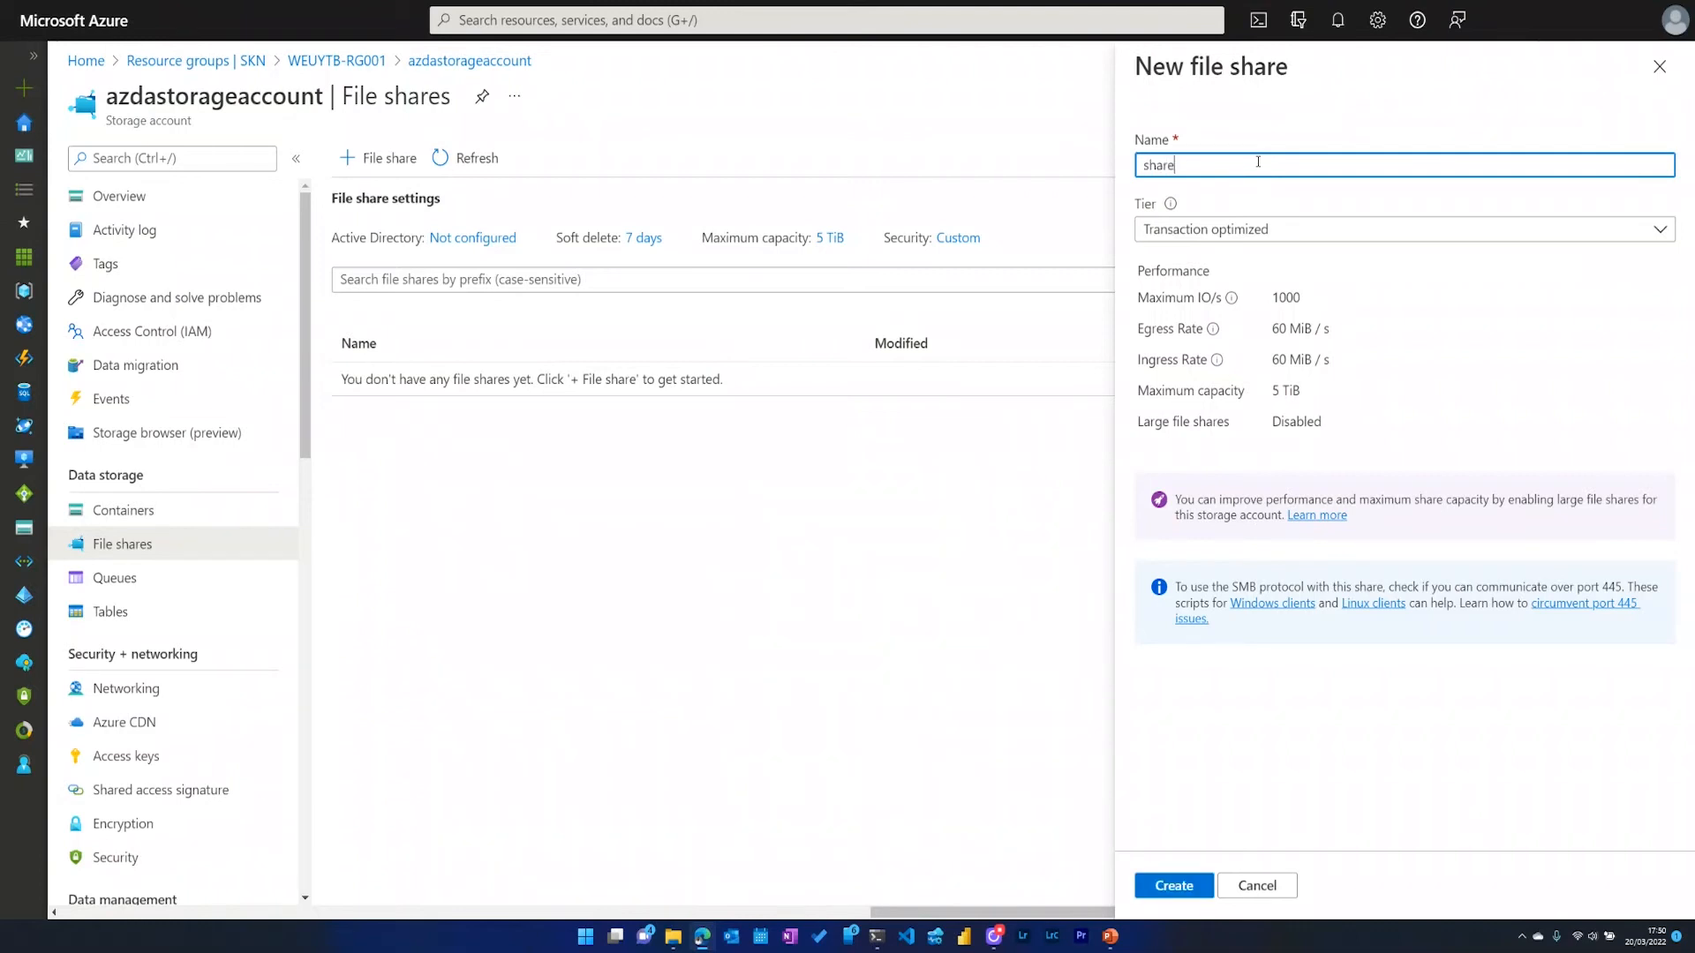
click(1312, 228)
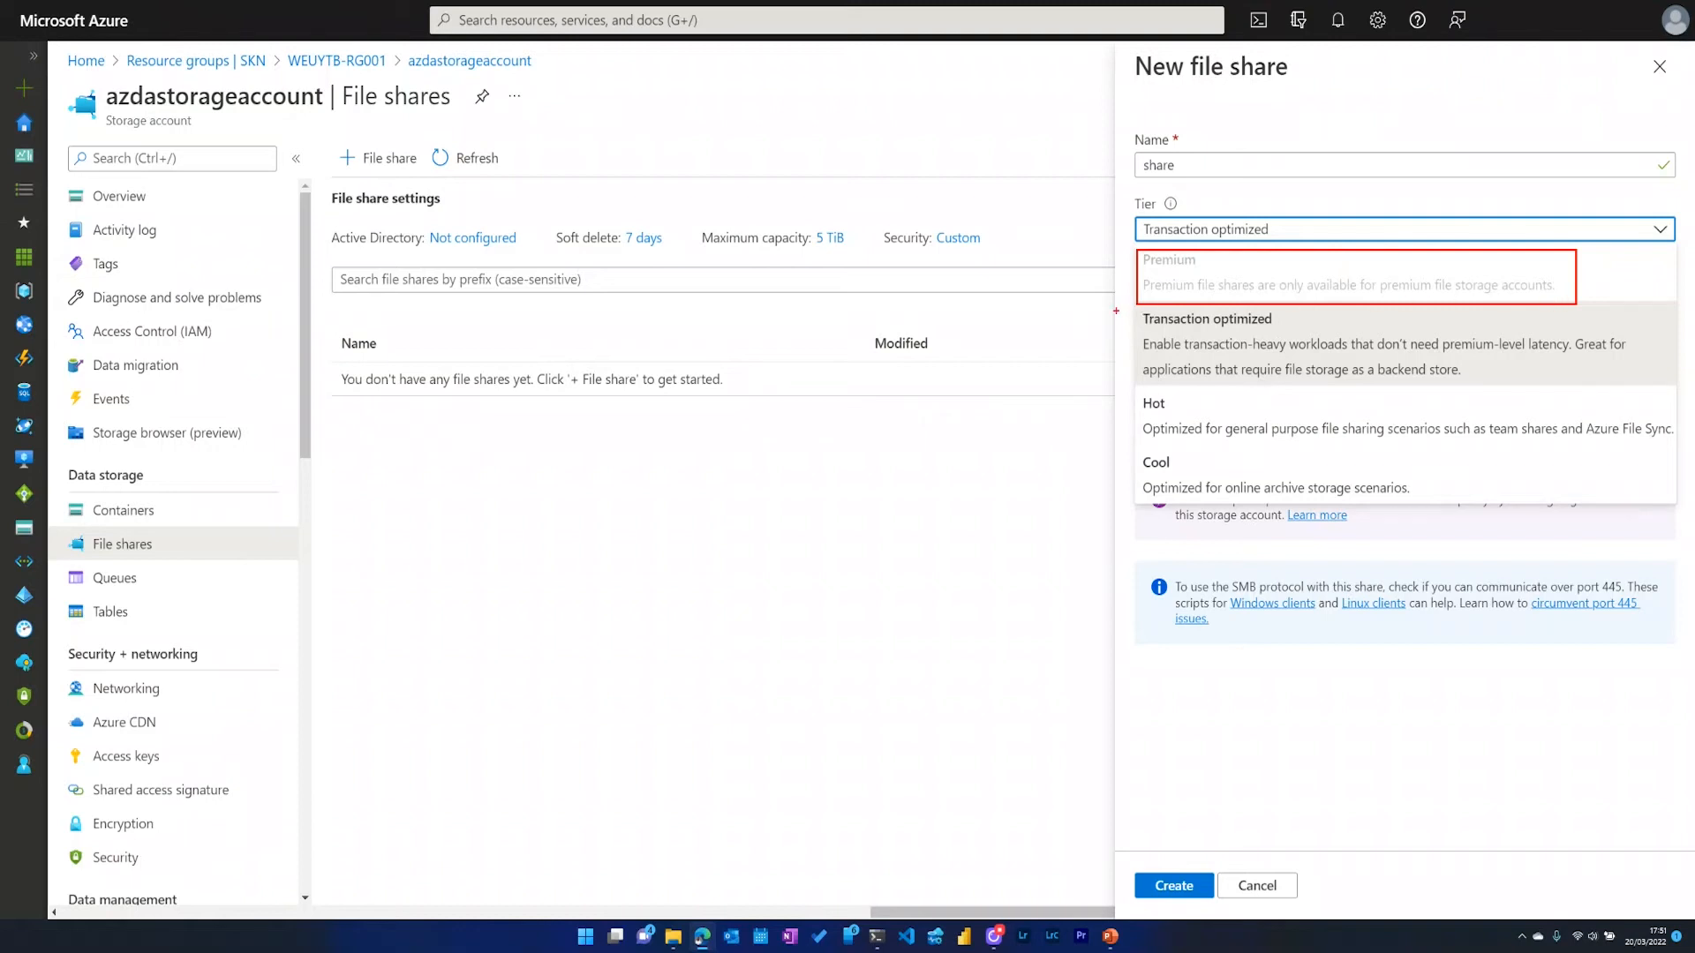
mouse_move(1141, 307)
mouse_down()
mouse_move(1282, 382)
mouse_move(1642, 395)
mouse_up()
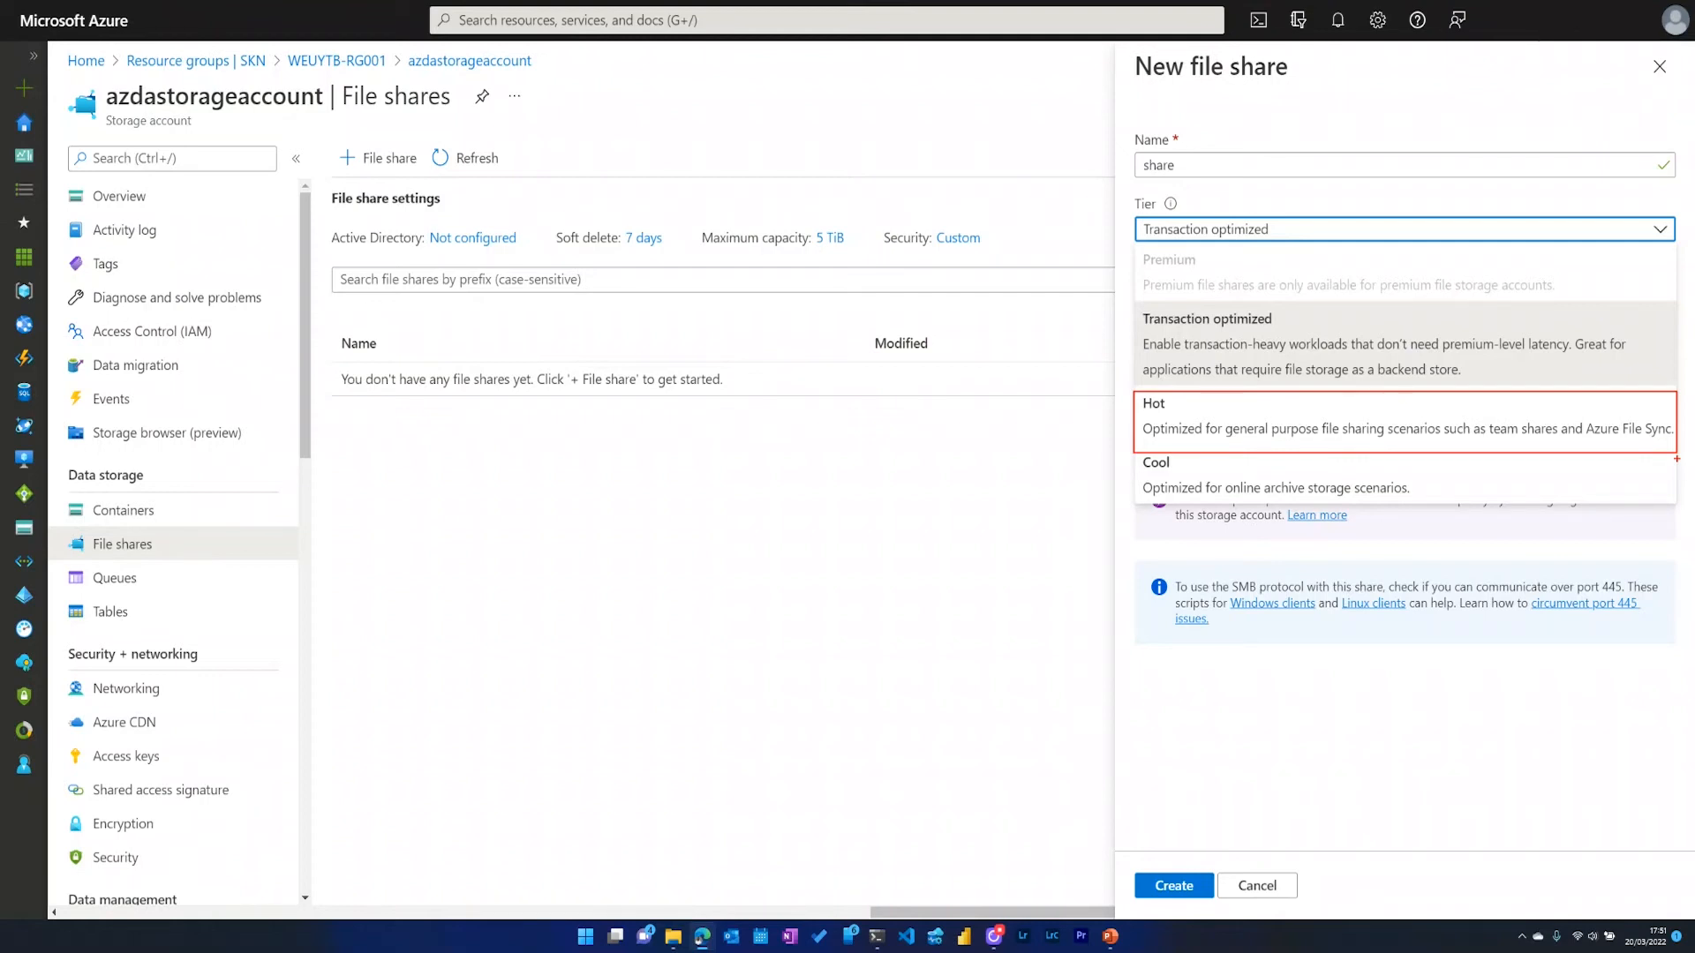
key(e)
drag(1136, 449, 1485, 501)
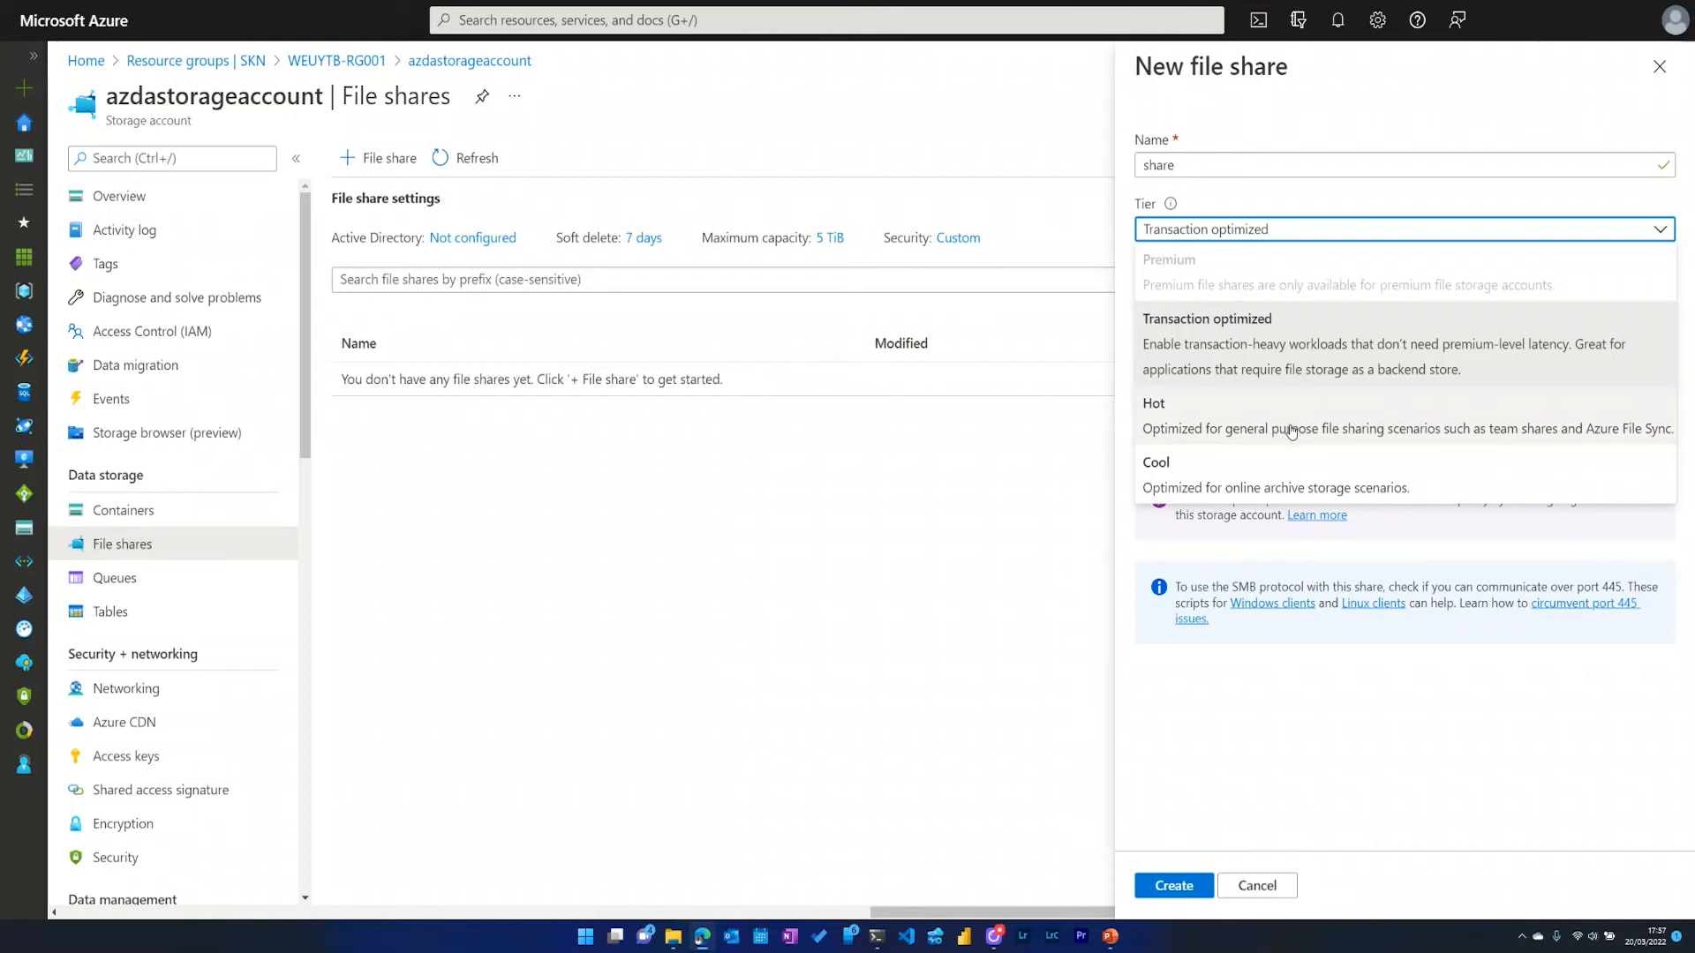
click(1290, 431)
click(1174, 883)
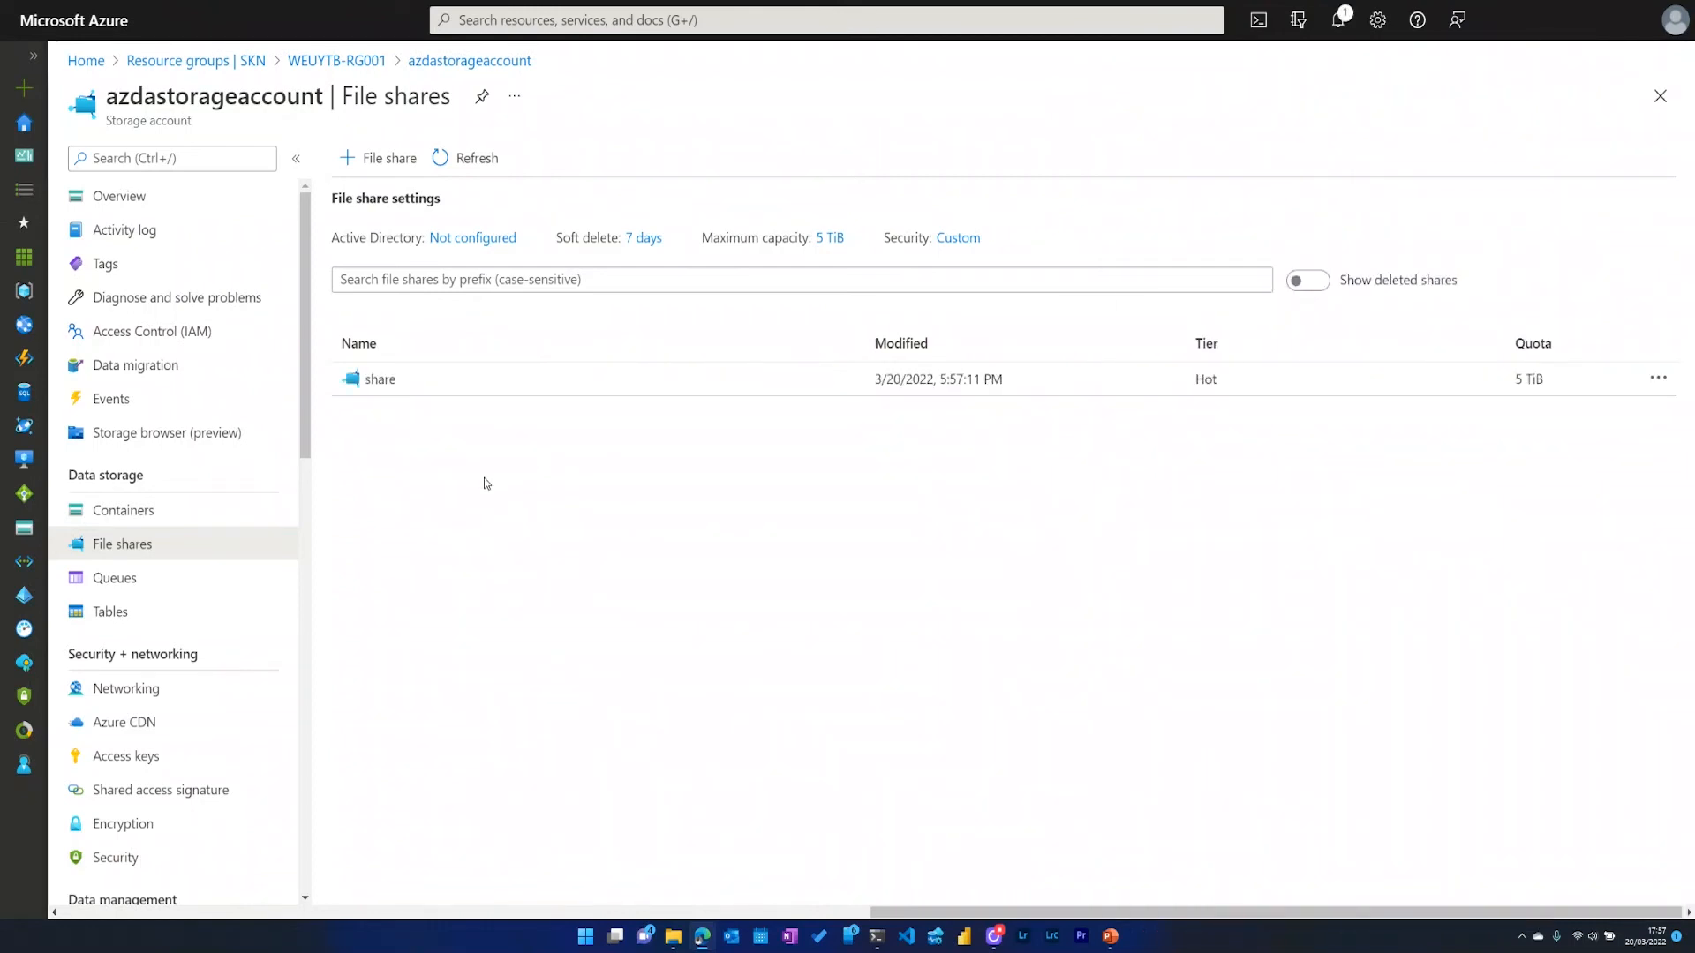
Open the share file share and add a directory named input.
click(375, 380)
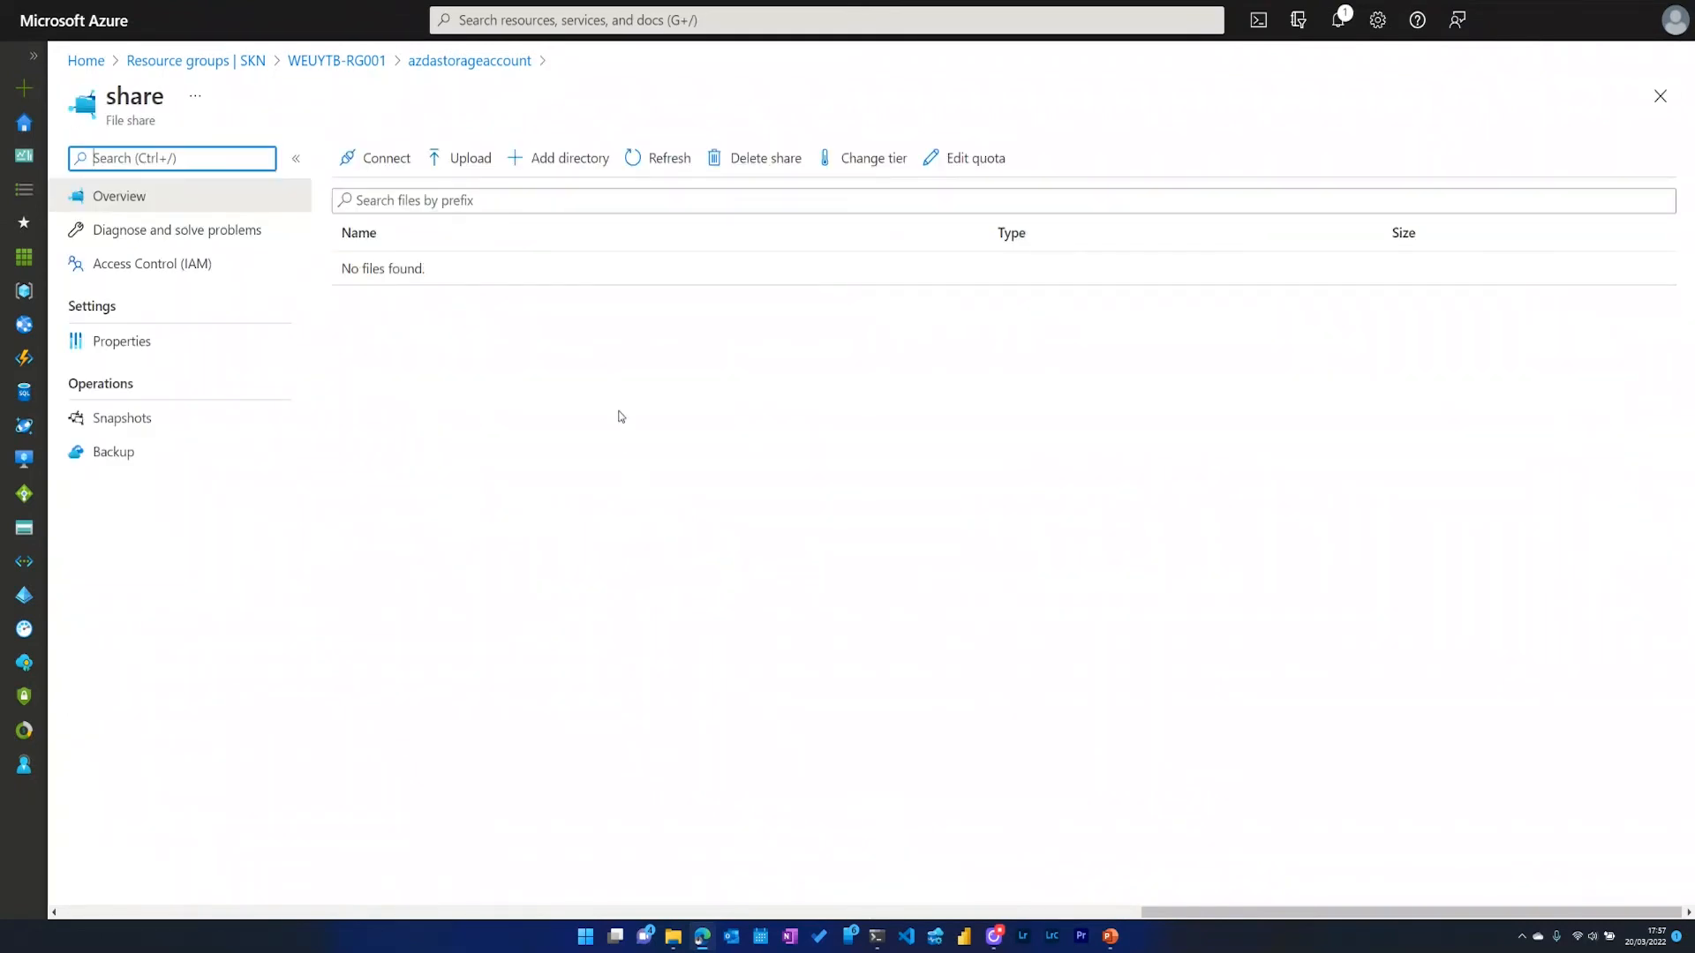
click(563, 161)
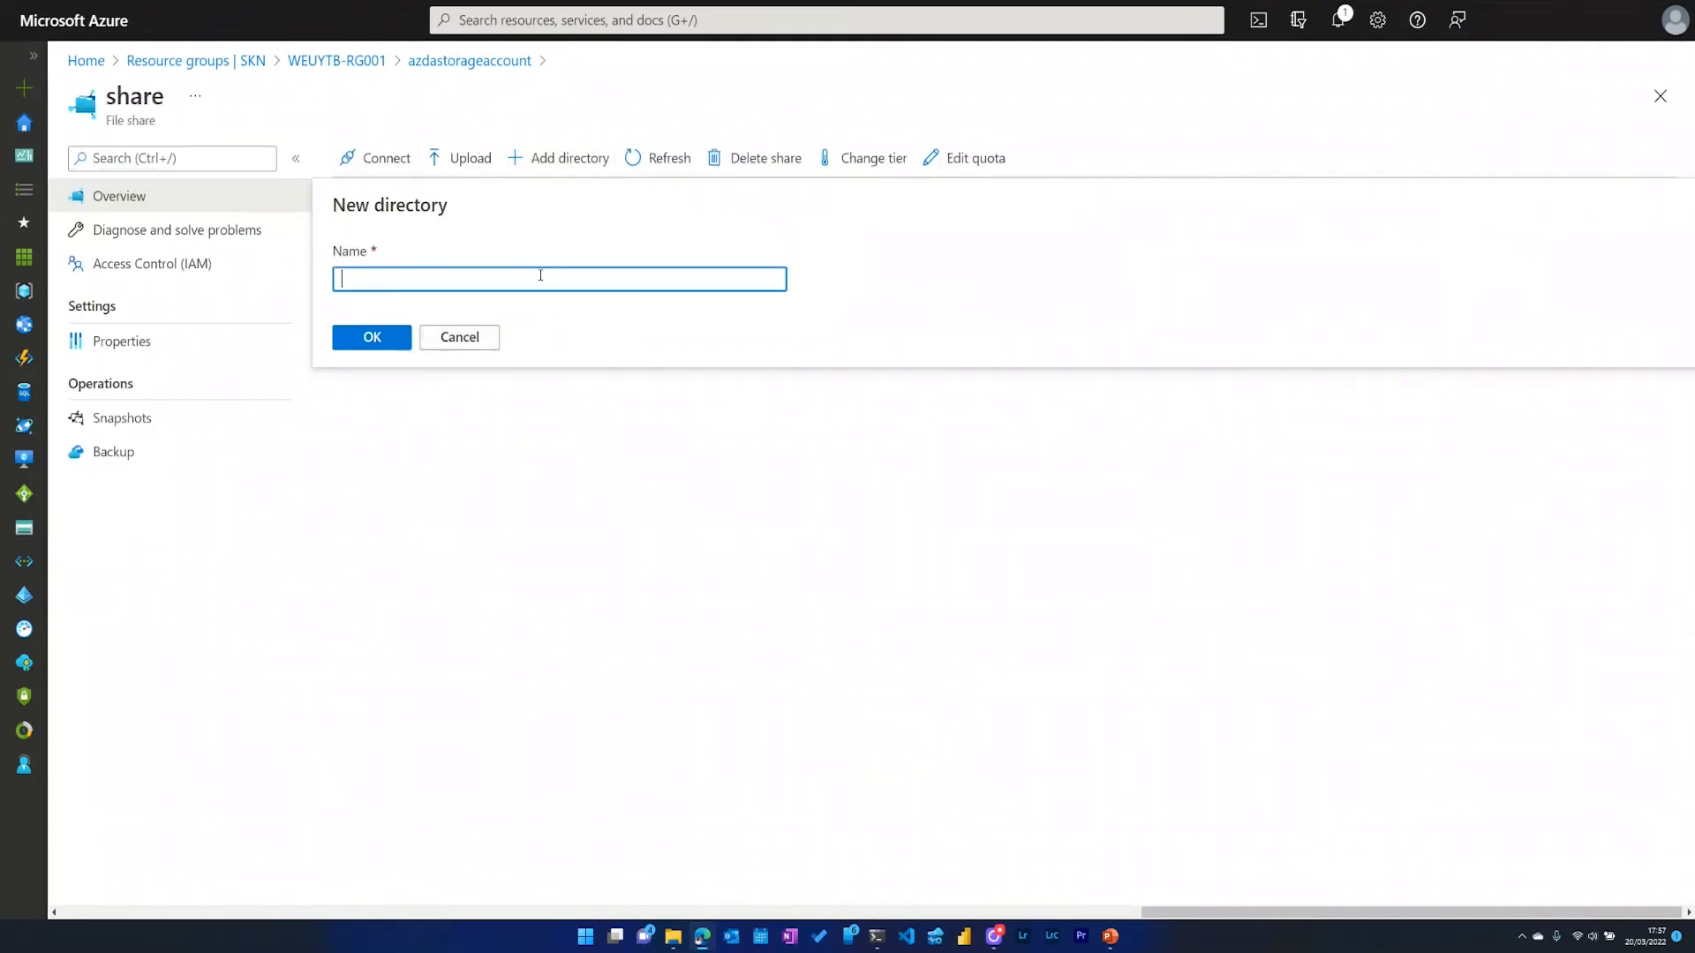
text(input)
click(367, 336)
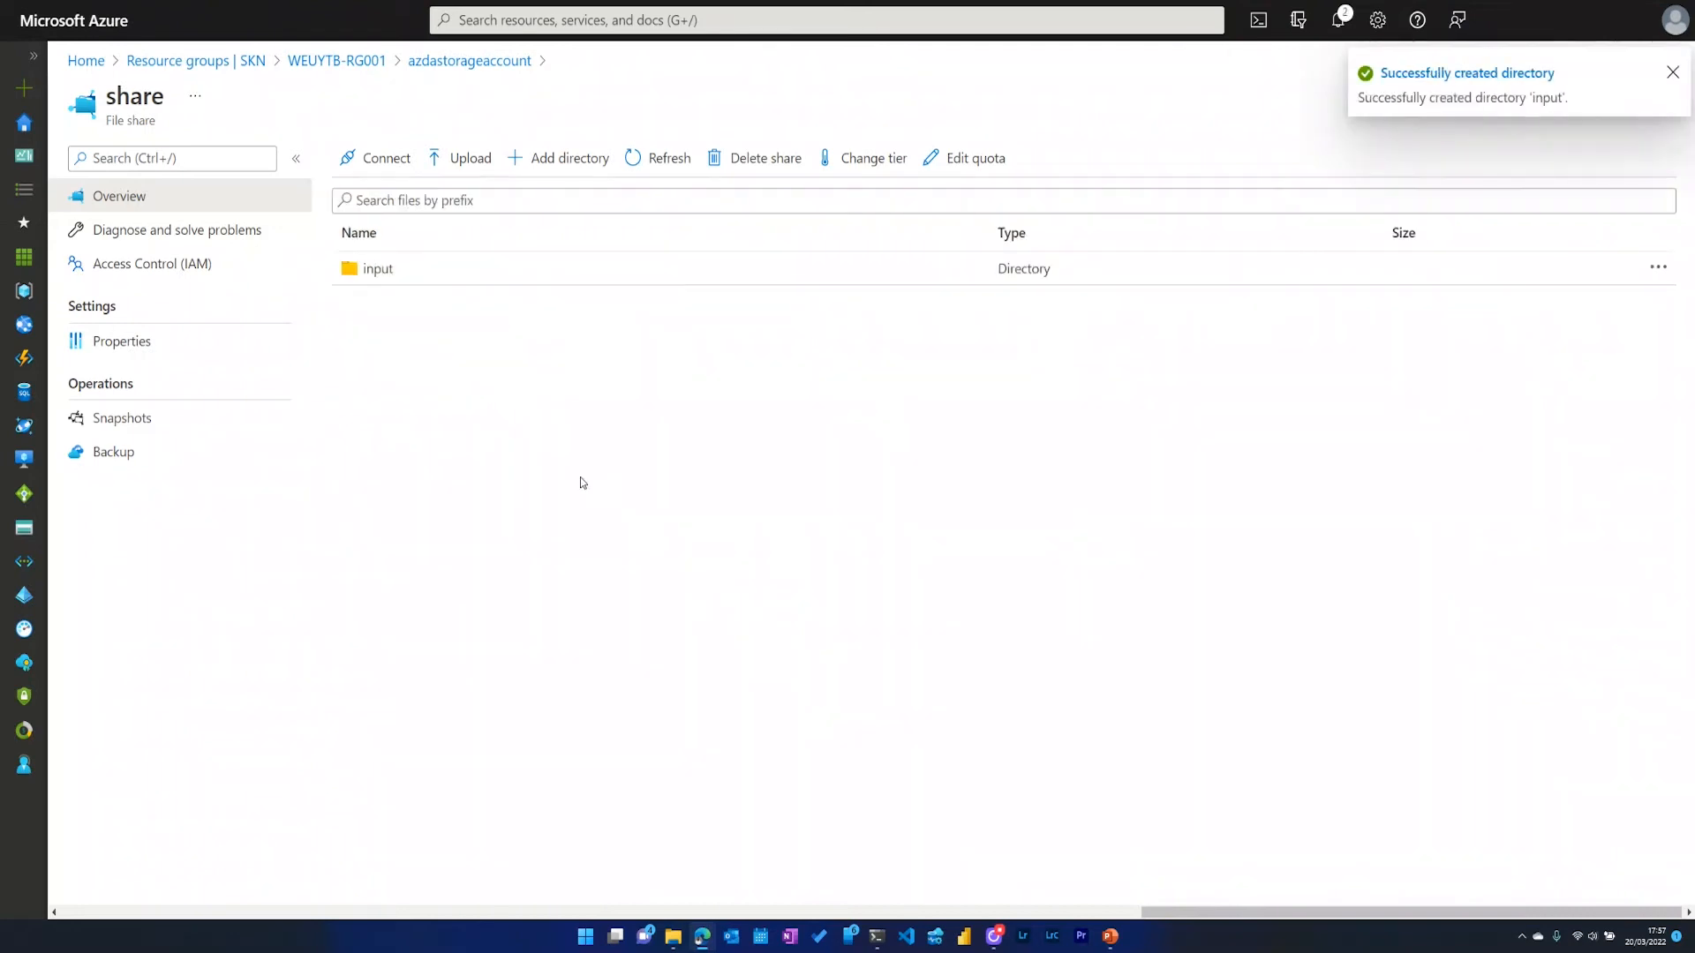
Upload Titanic_Rework.xlsx from the local Documents folder into the share's input directory.
click(374, 268)
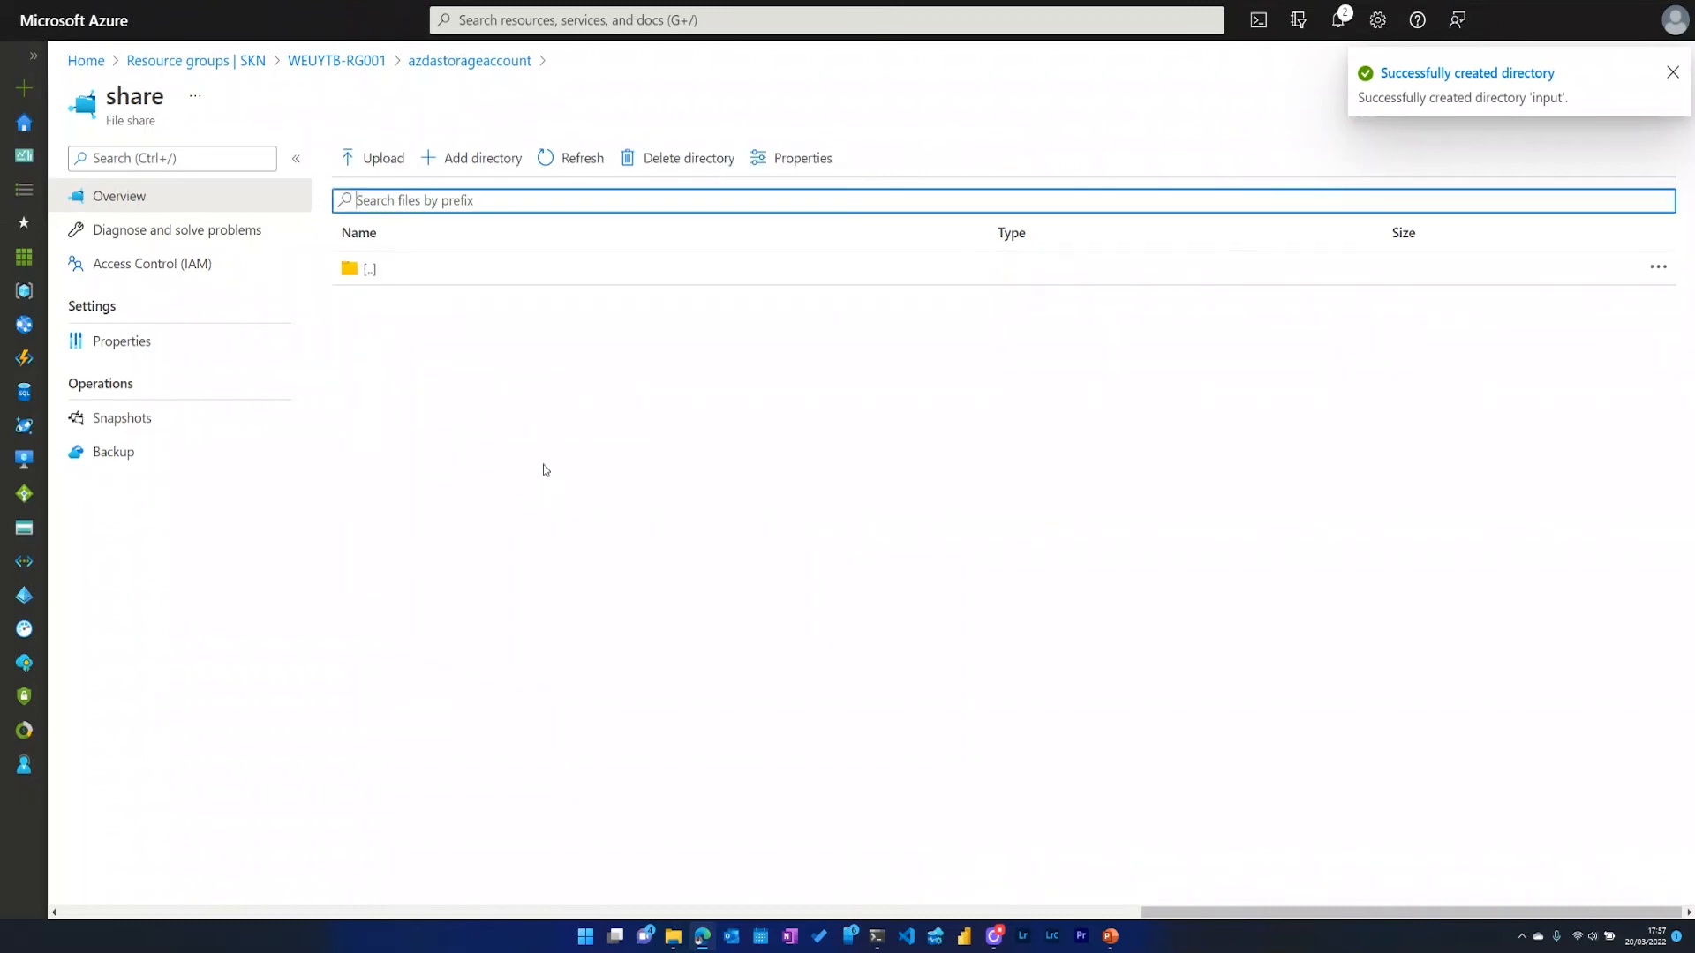
click(375, 157)
click(1665, 153)
click(167, 100)
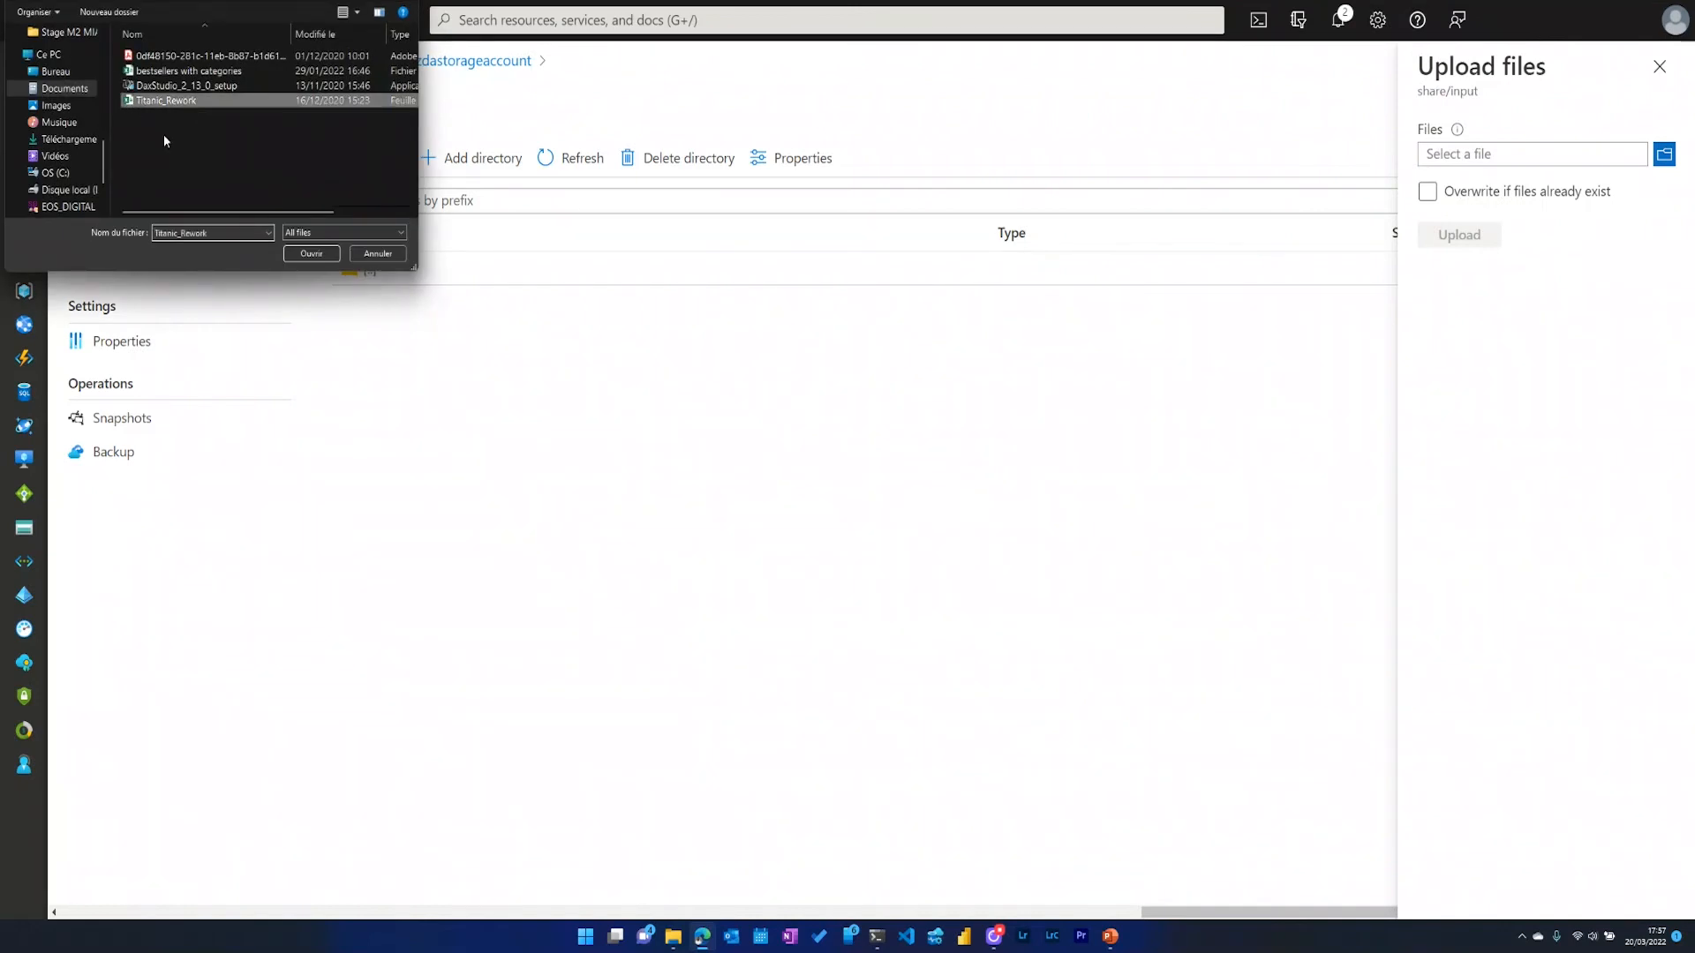
click(314, 255)
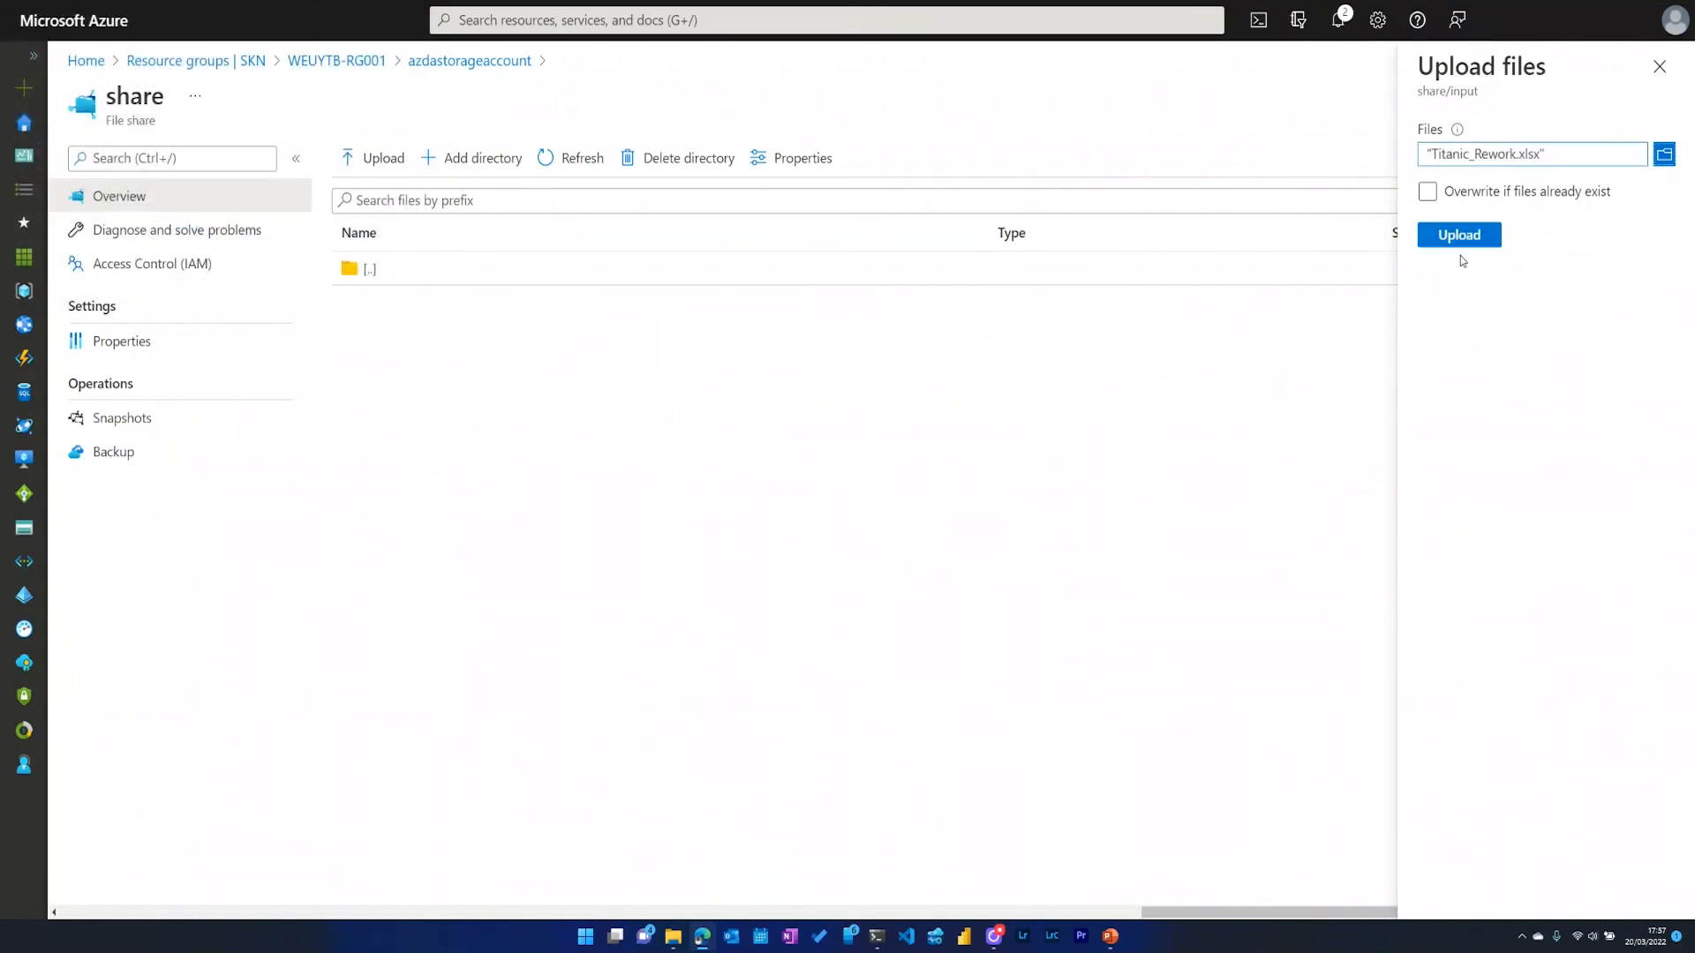
click(1459, 234)
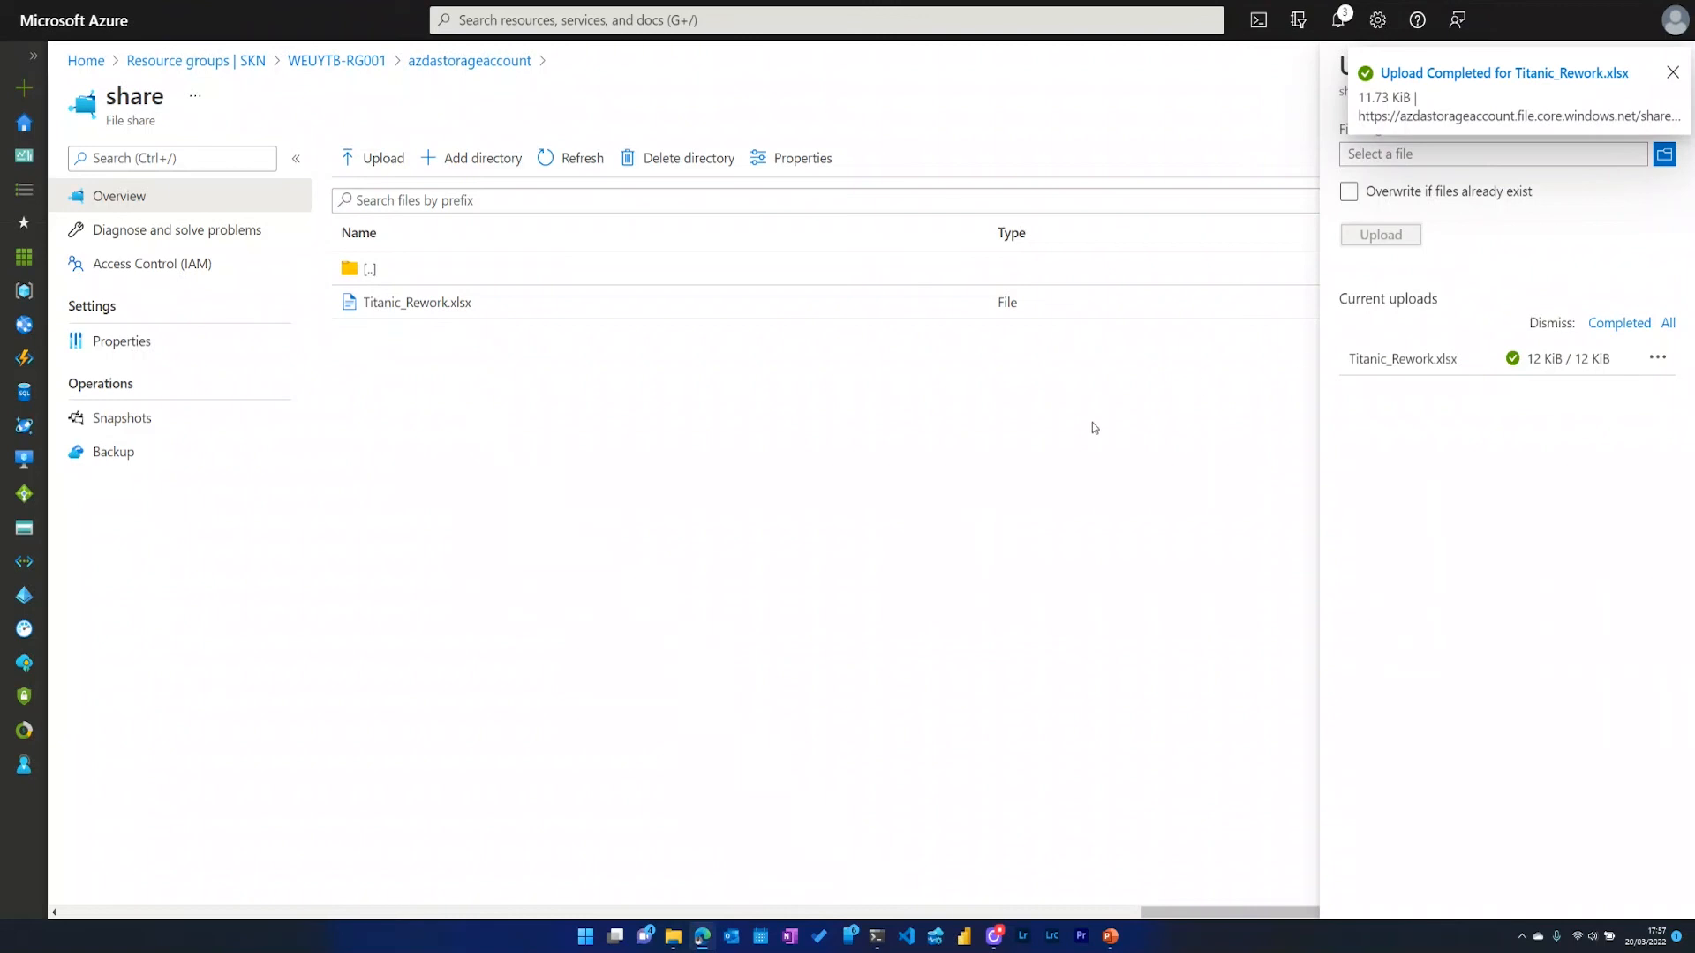
click(1003, 488)
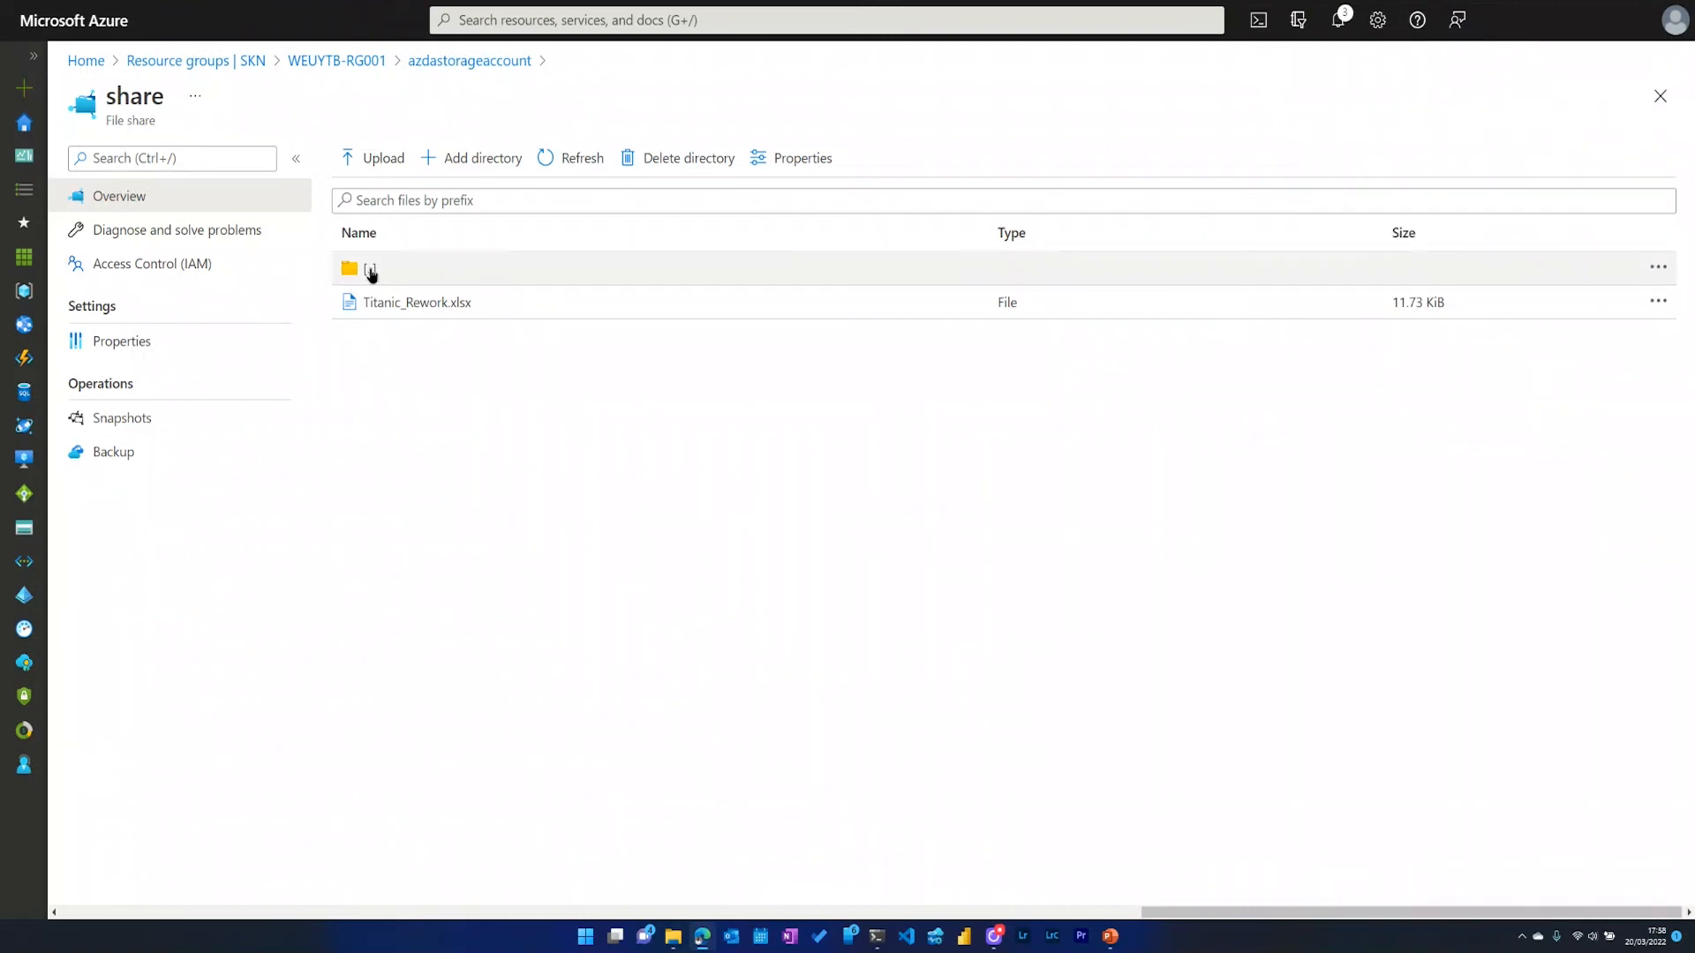
From the share's root, copy the Windows connection script for drive letter Z with storage account key authentication.
click(369, 270)
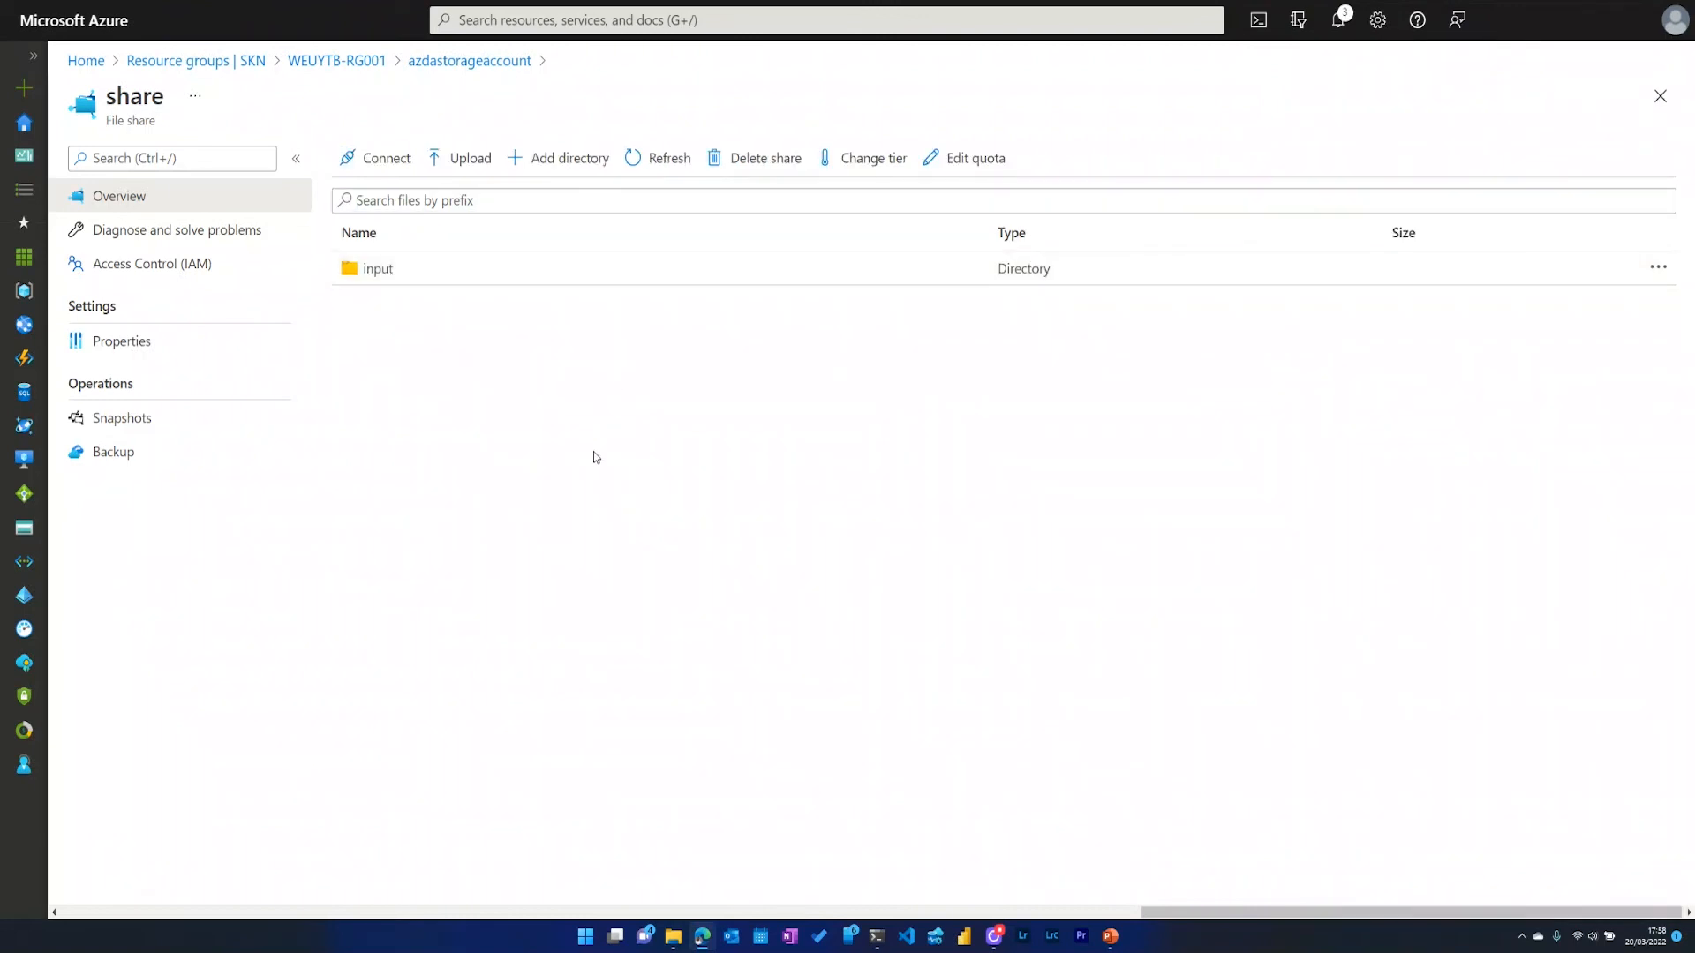
click(382, 162)
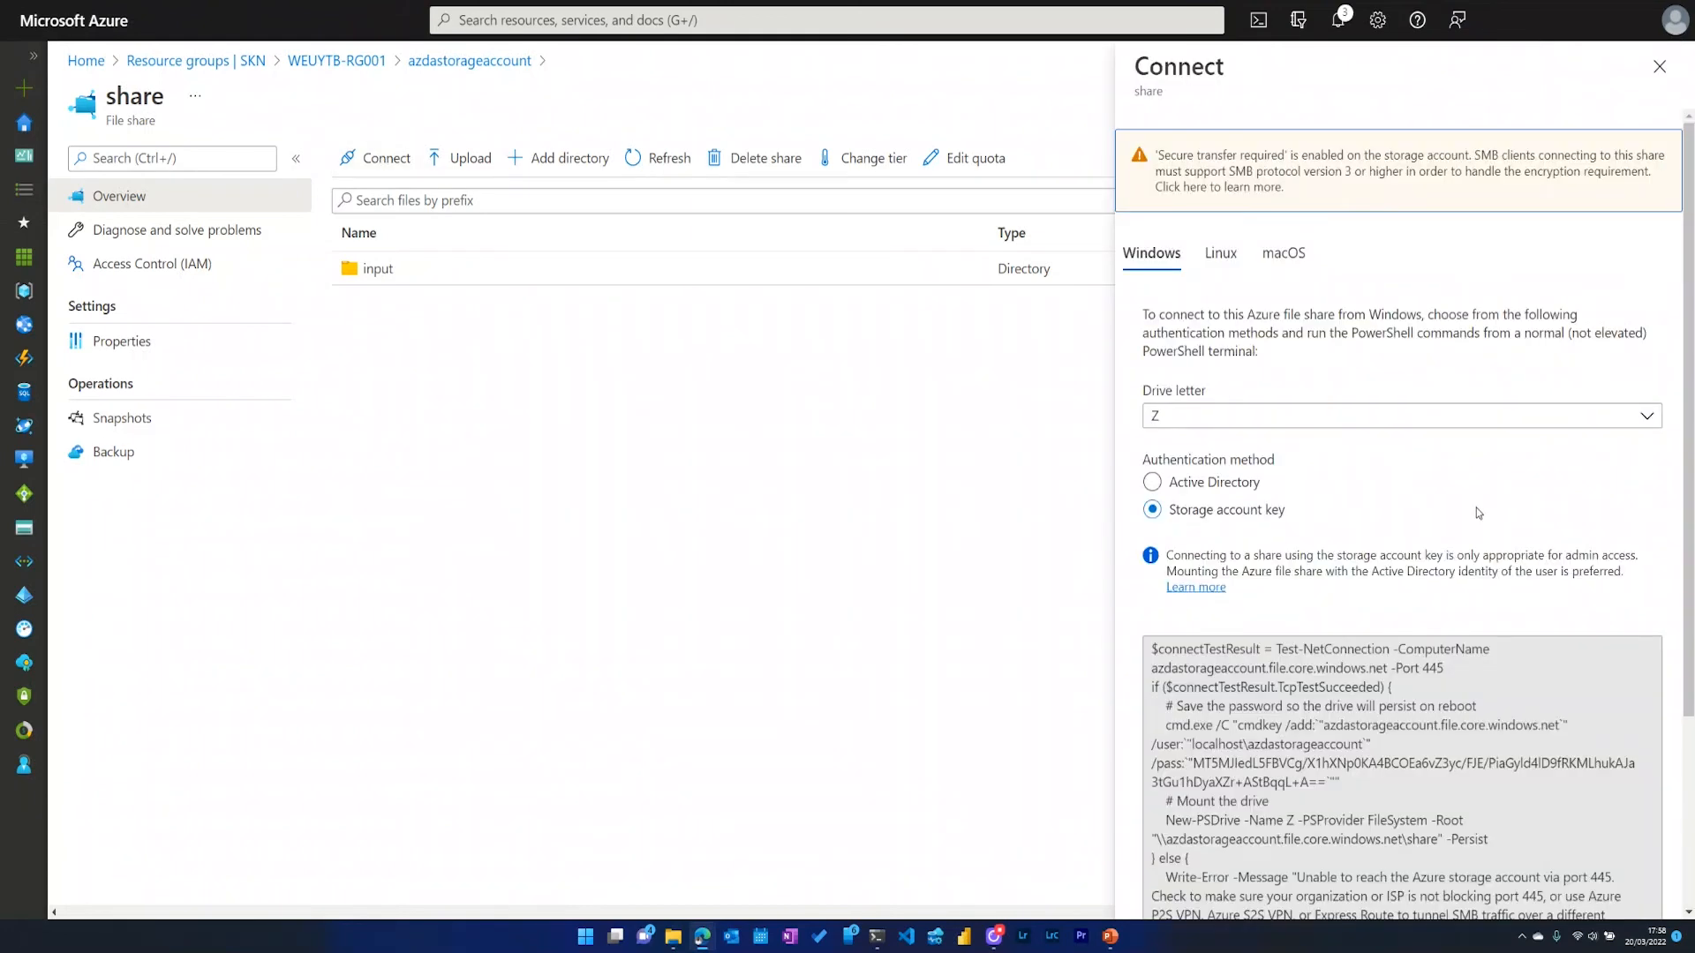
click(1382, 519)
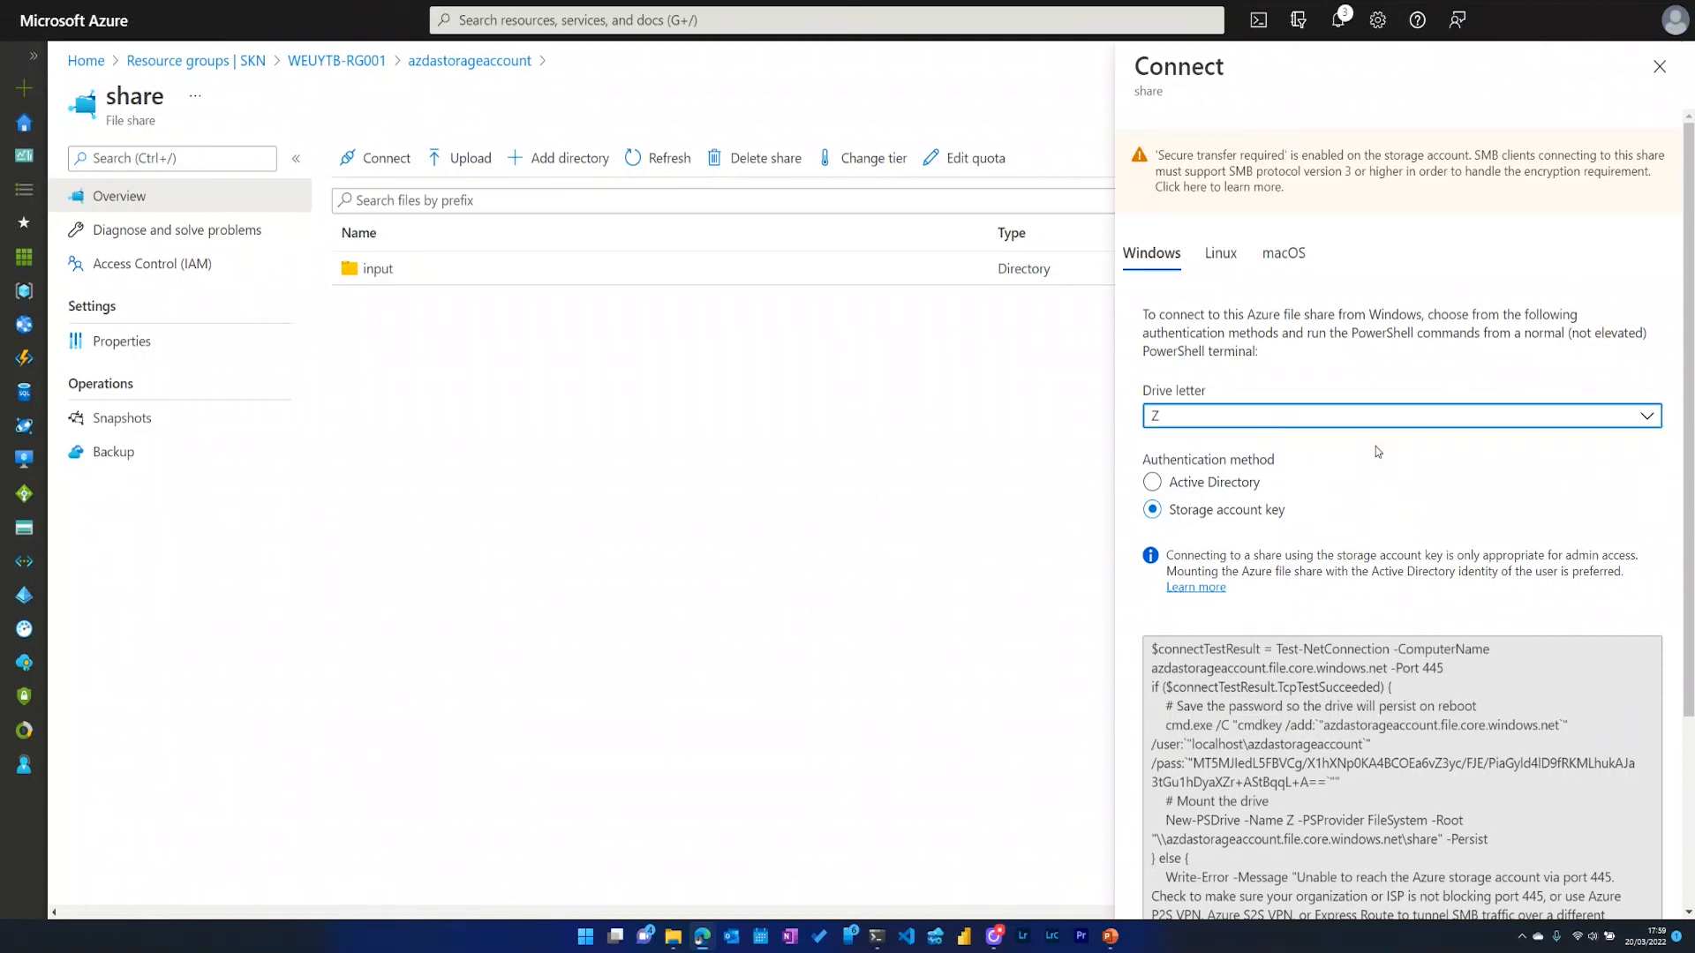
click(1356, 419)
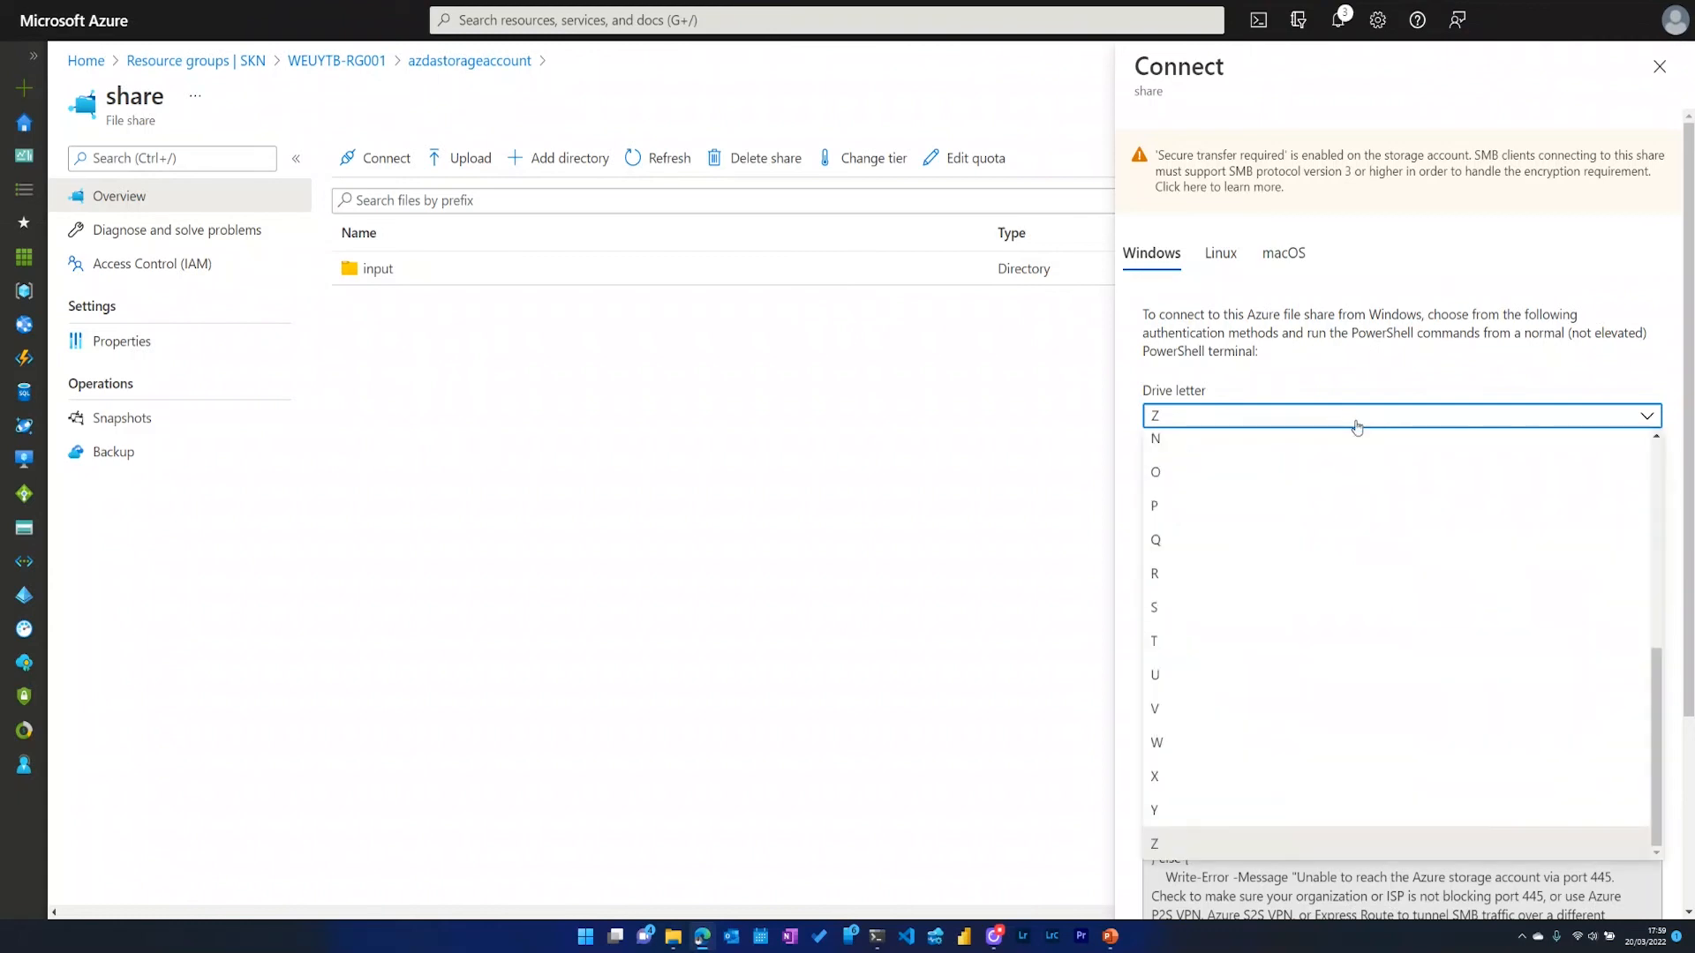
click(1356, 424)
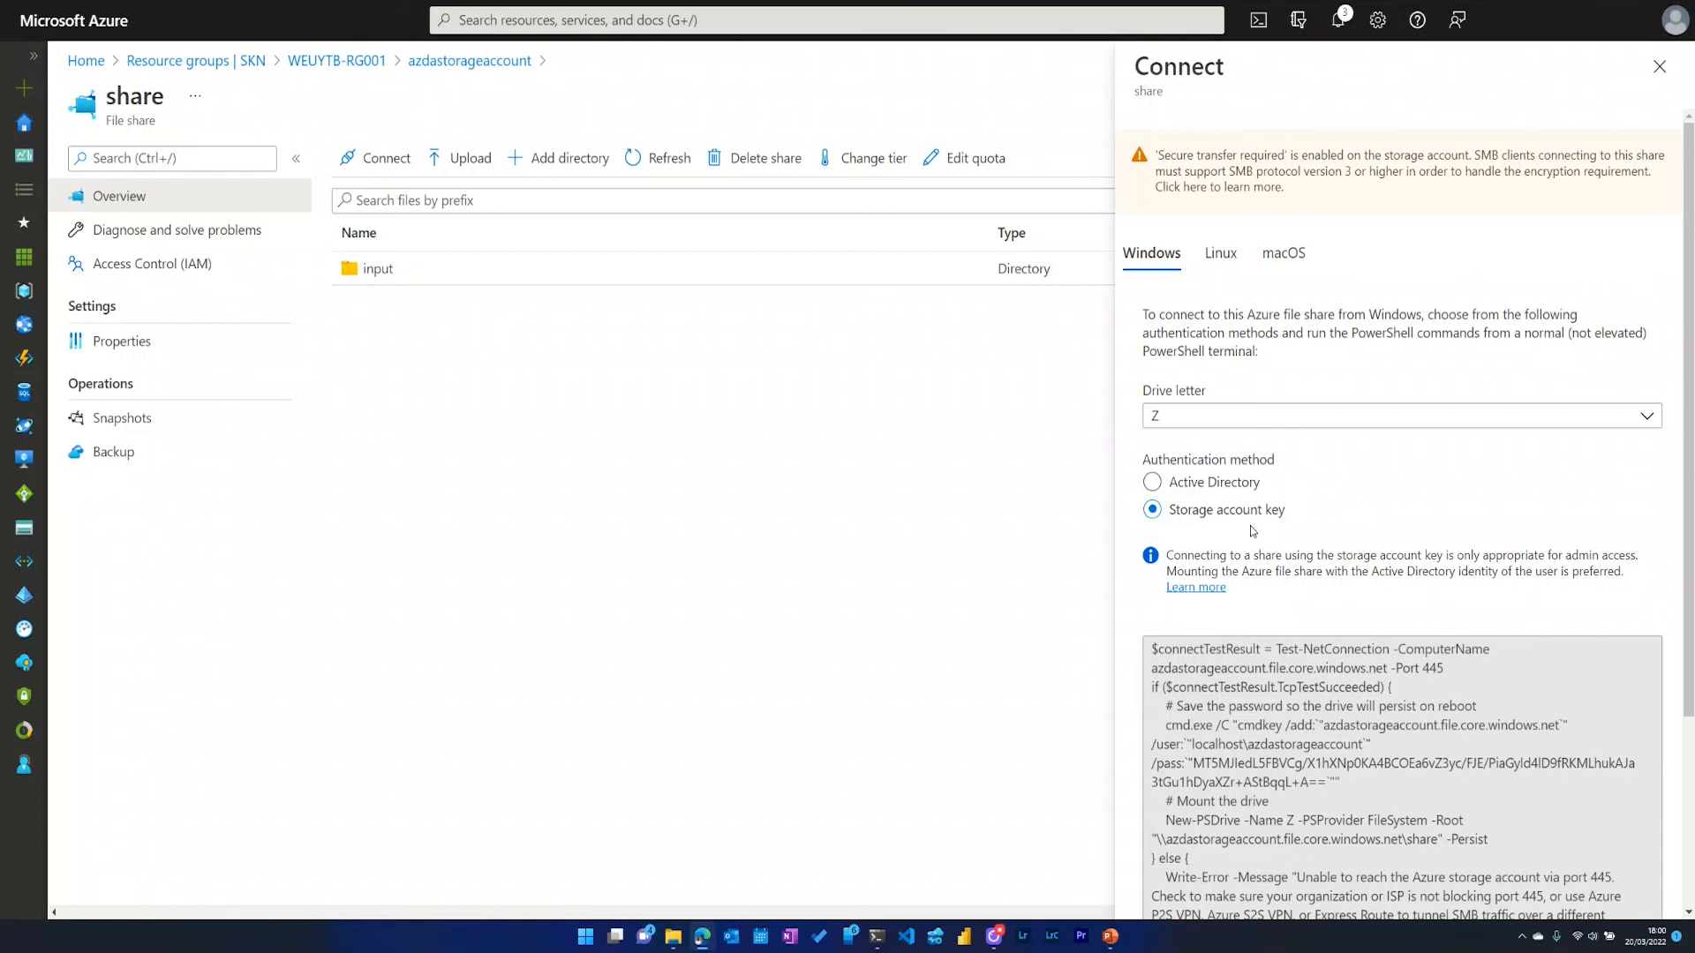
scroll(1301, 609, down, 3)
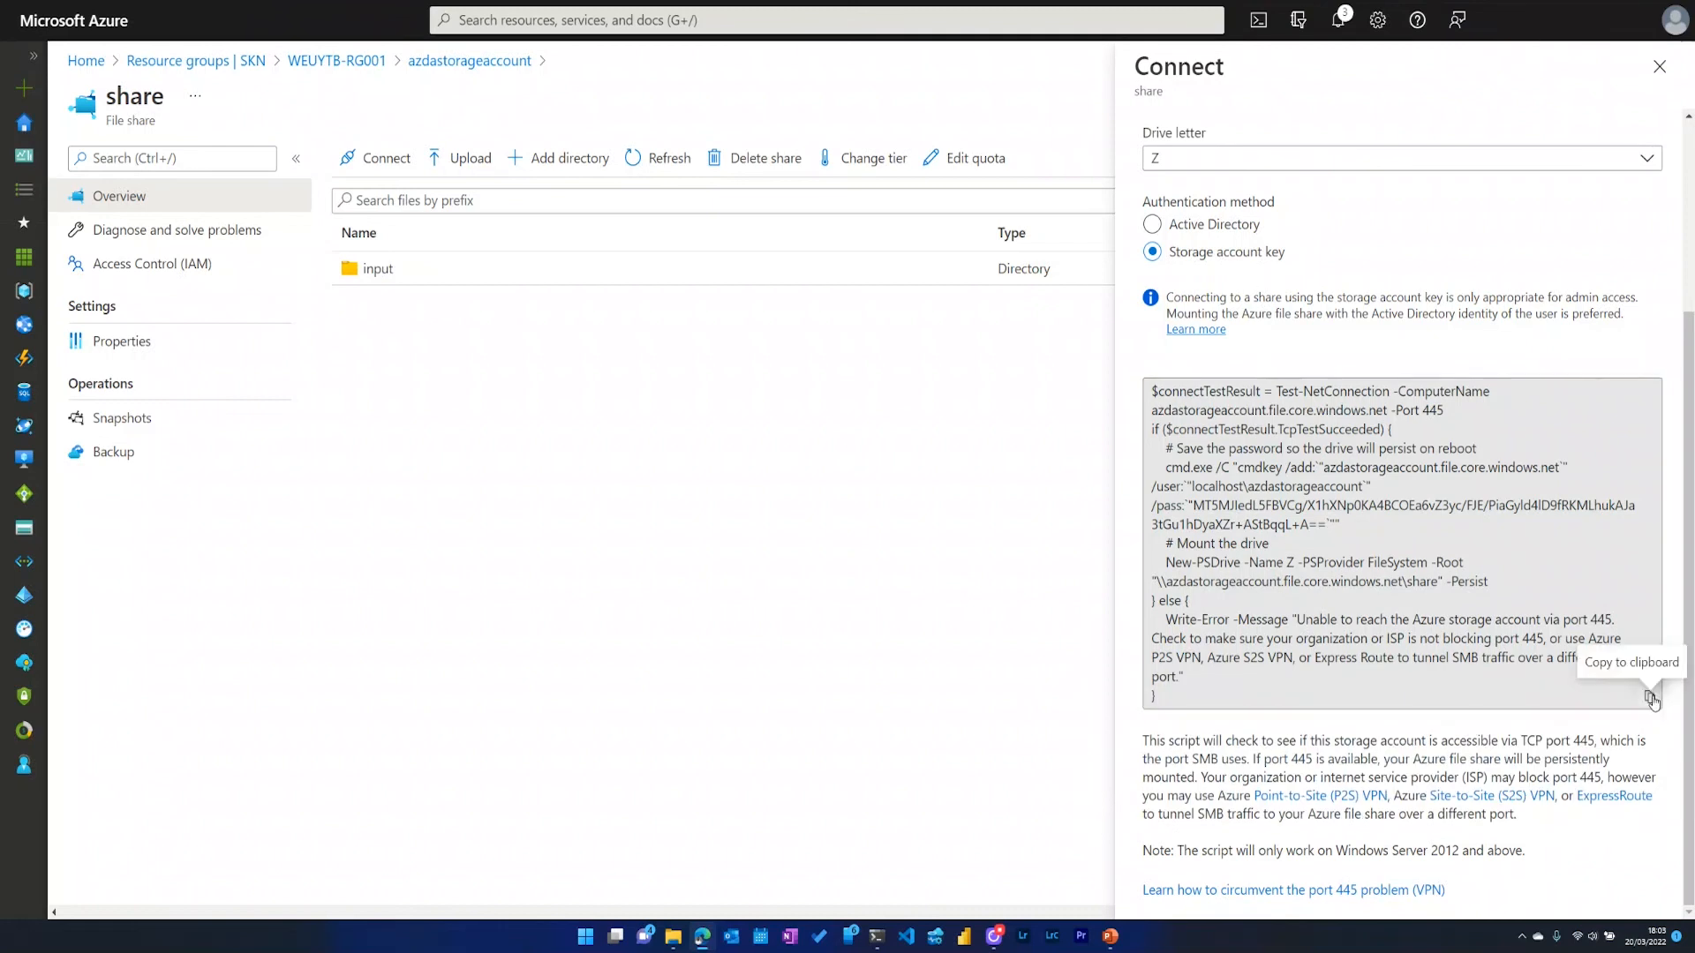
click(1648, 697)
Switch to PowerShell and run the copied connection script, including its storage account key, to mount the share as drive Z.
click(876, 937)
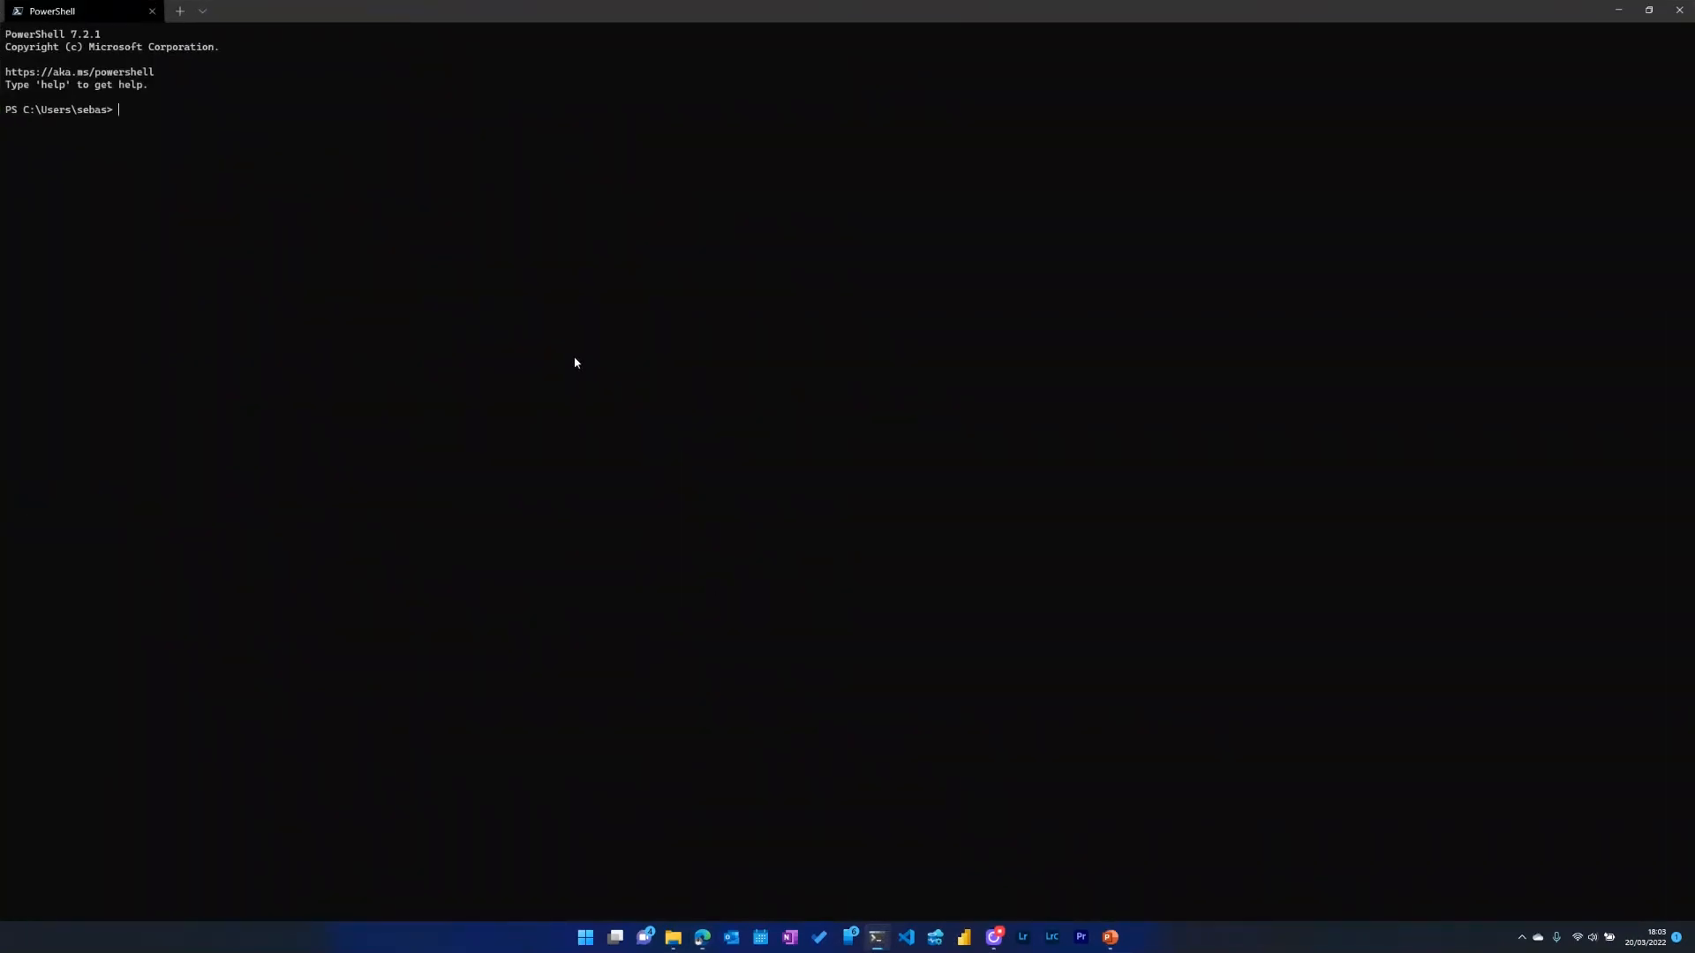
key(ctrl+v)
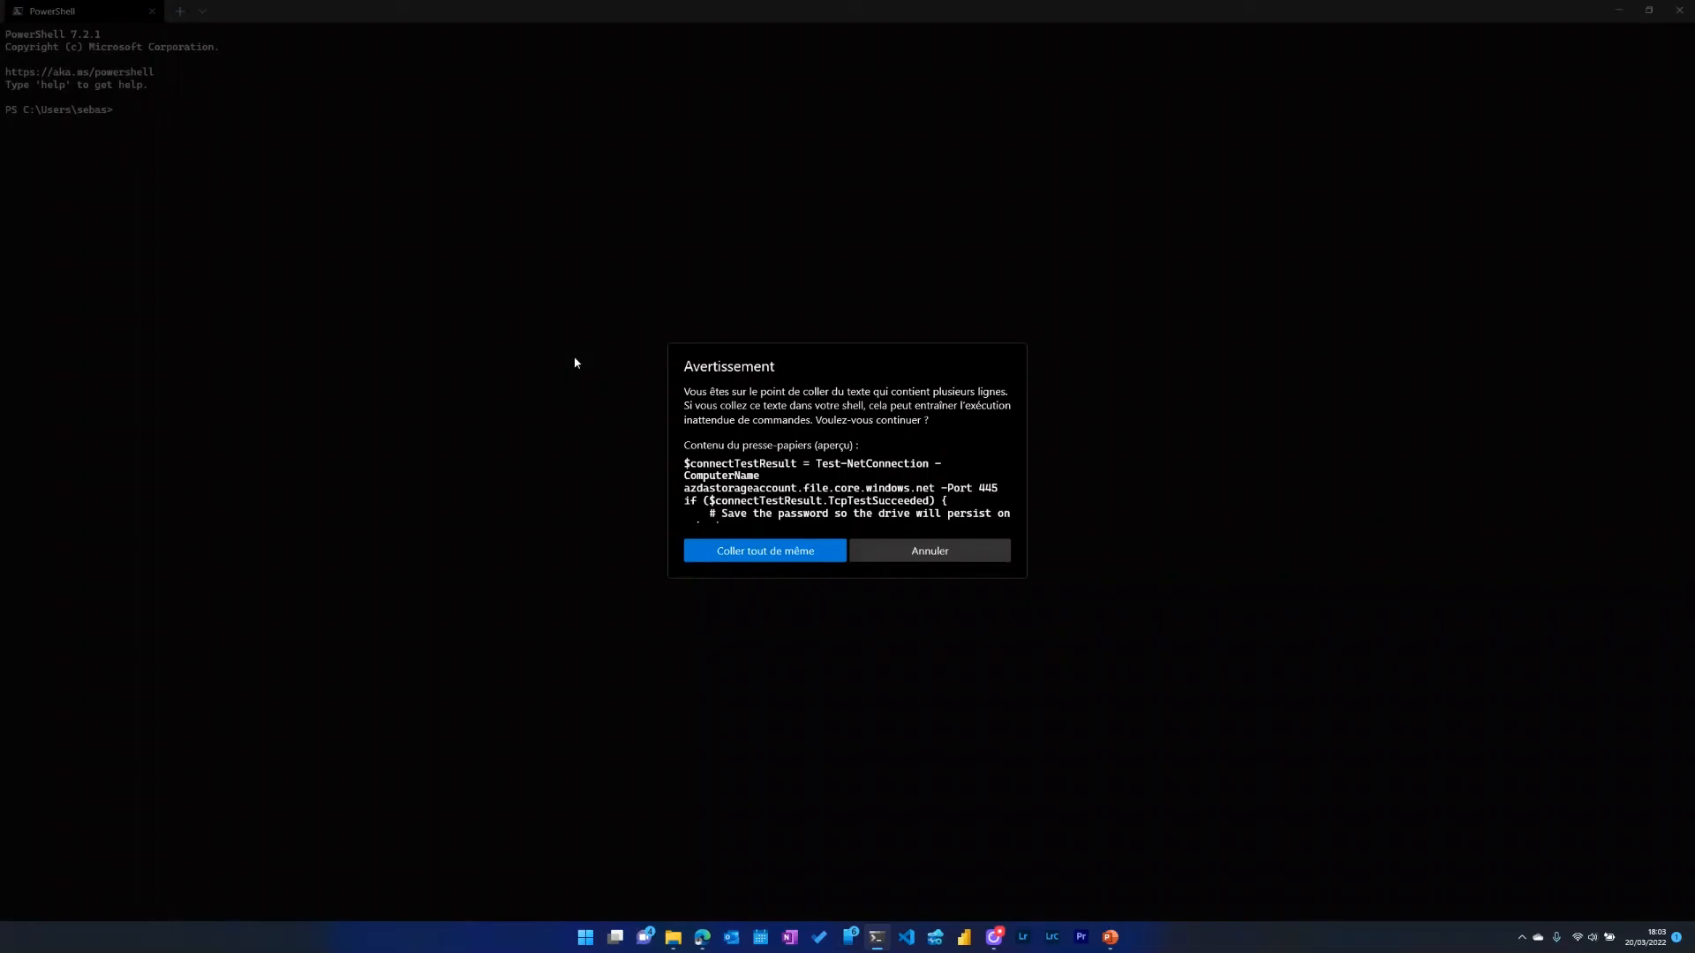
click(799, 554)
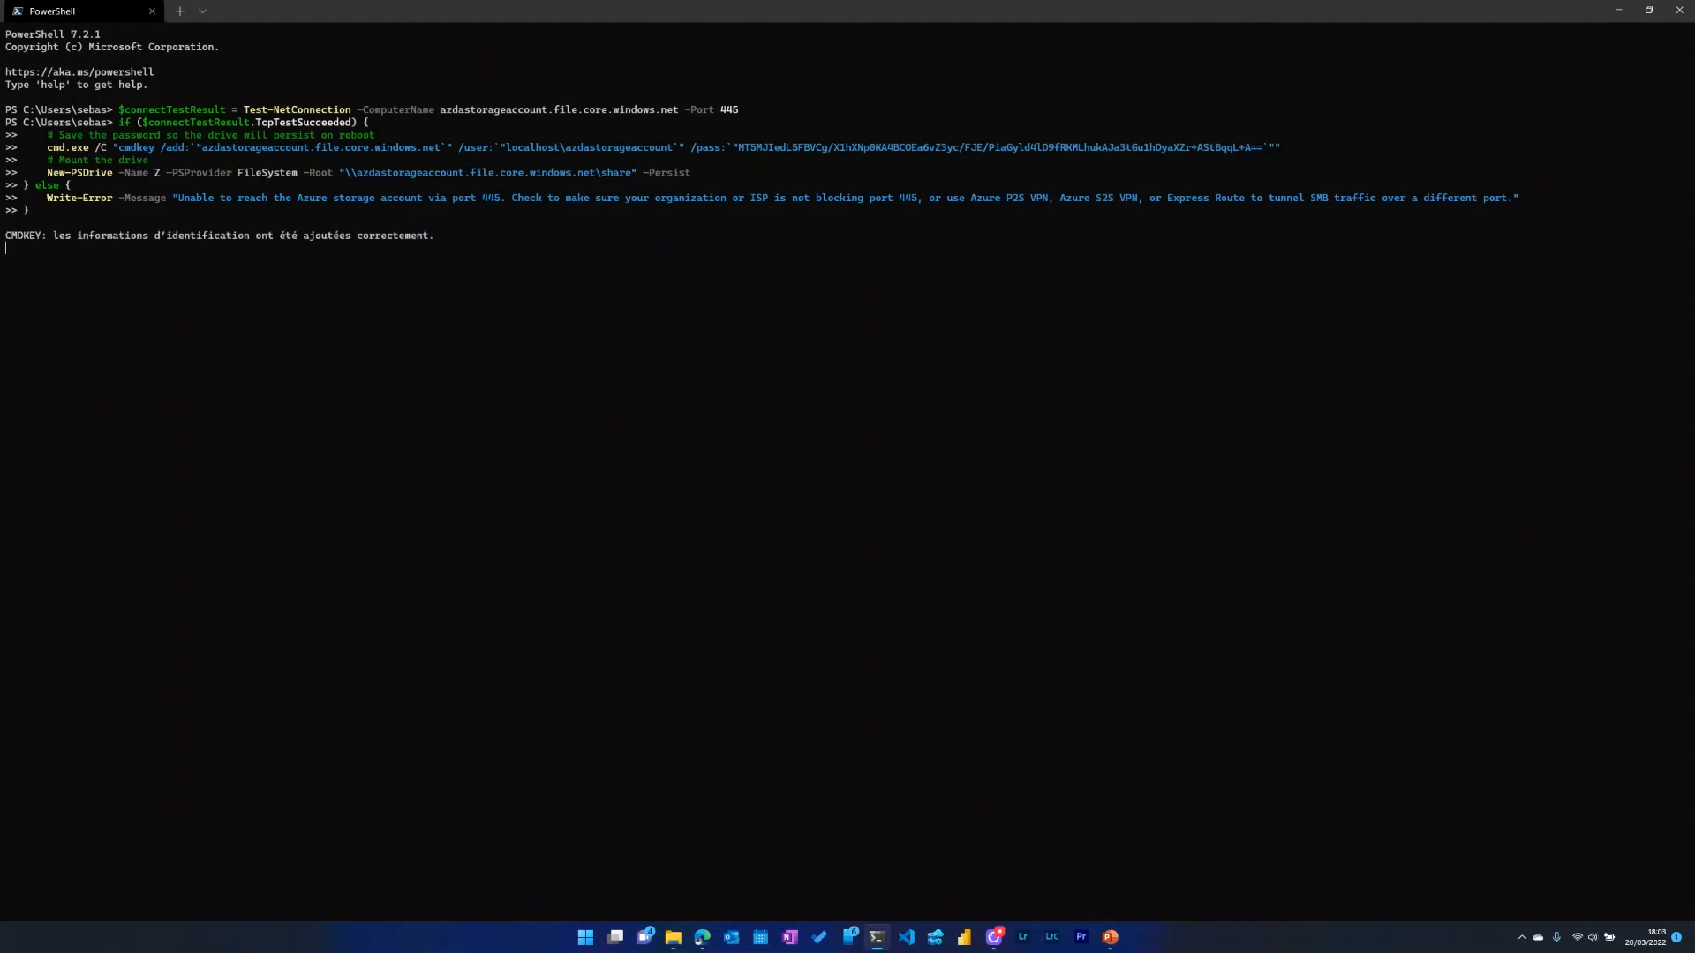
In File Explorer, create an input2 folder on the mounted Z: share and paste the copied PDF and bestsellers with categories CSV into it.
key(super+e)
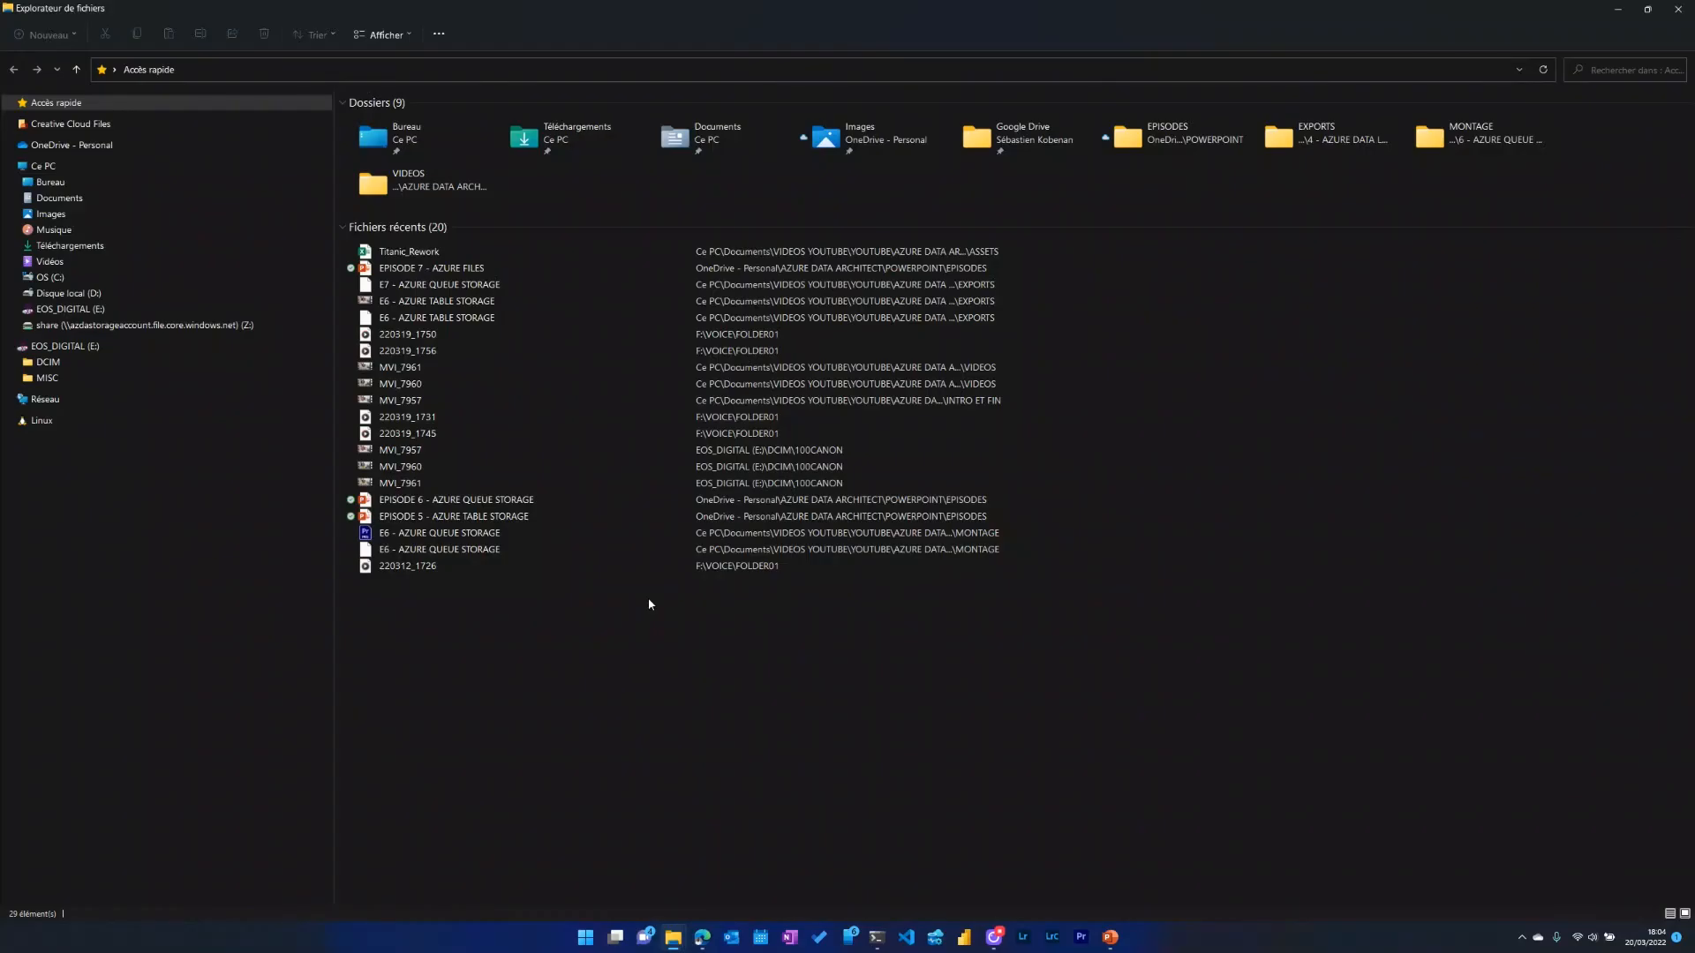
click(181, 327)
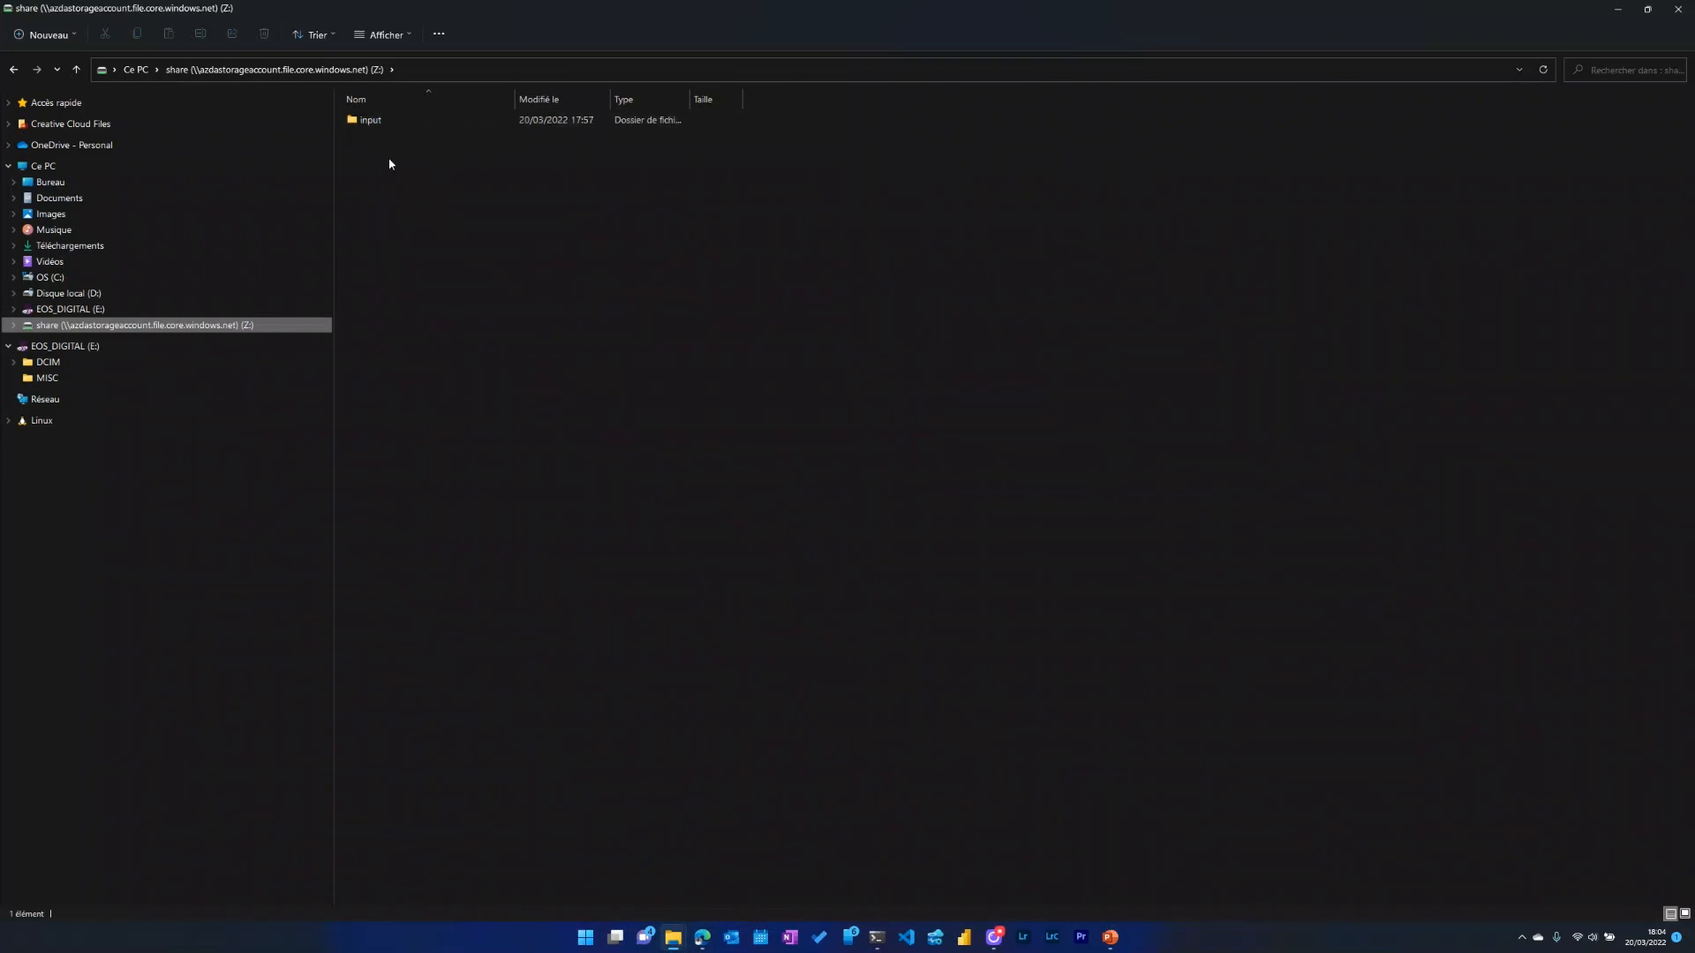
click(49, 34)
click(53, 66)
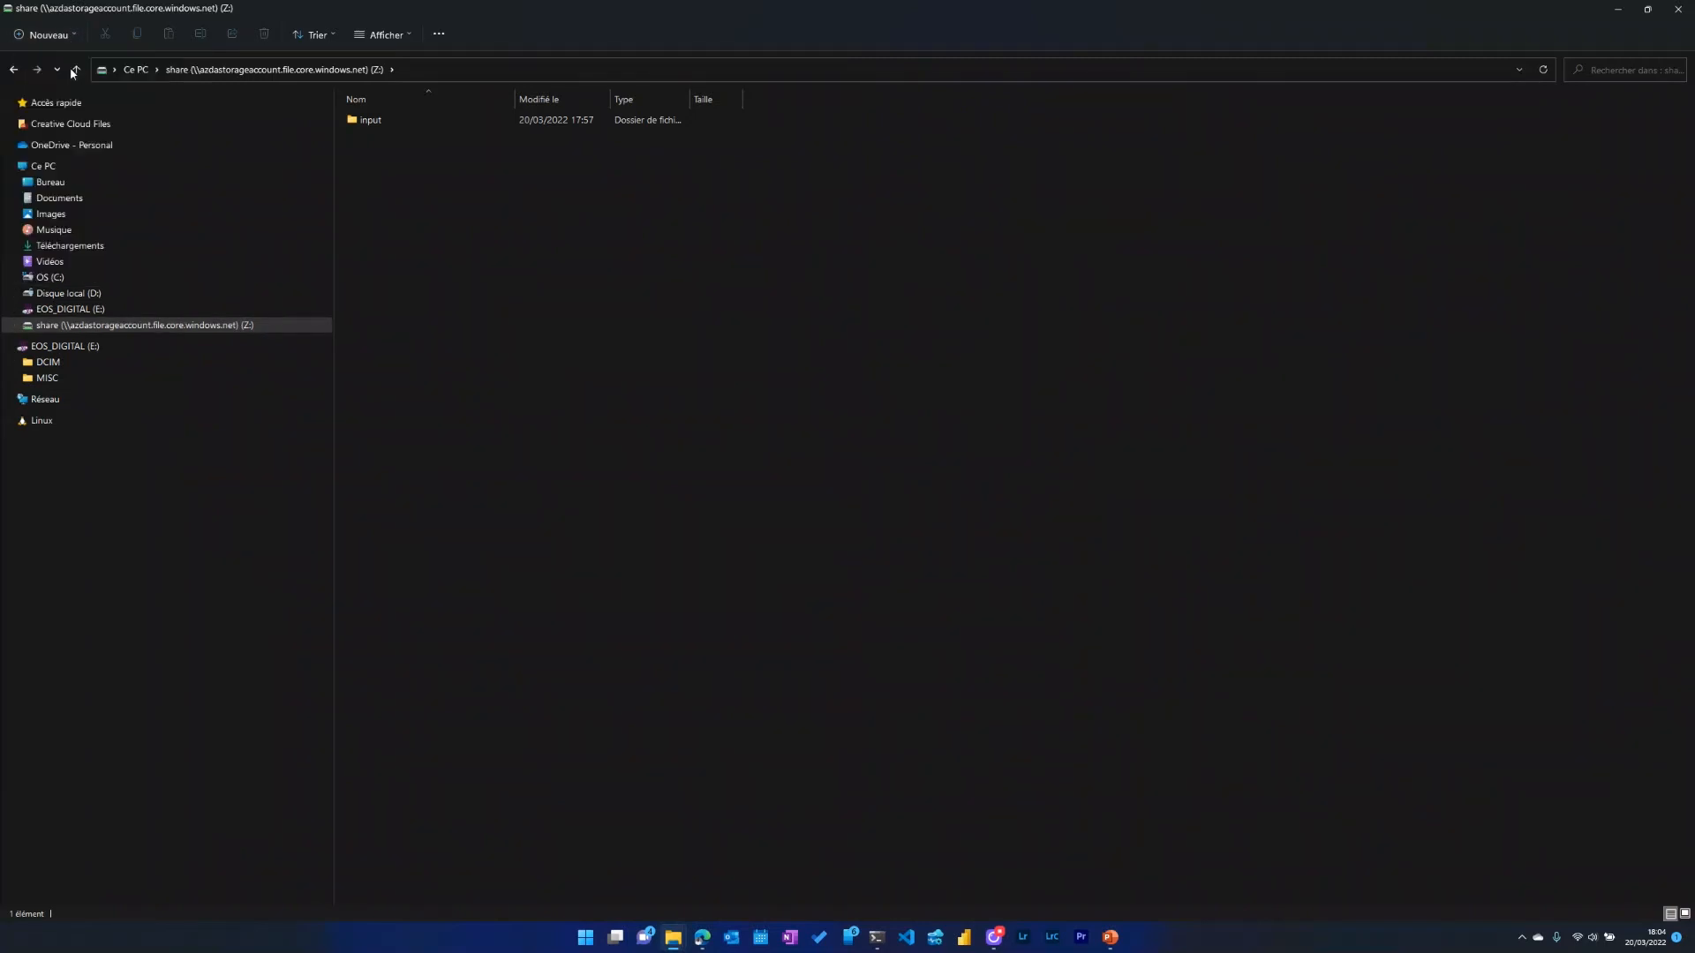
text(input2)
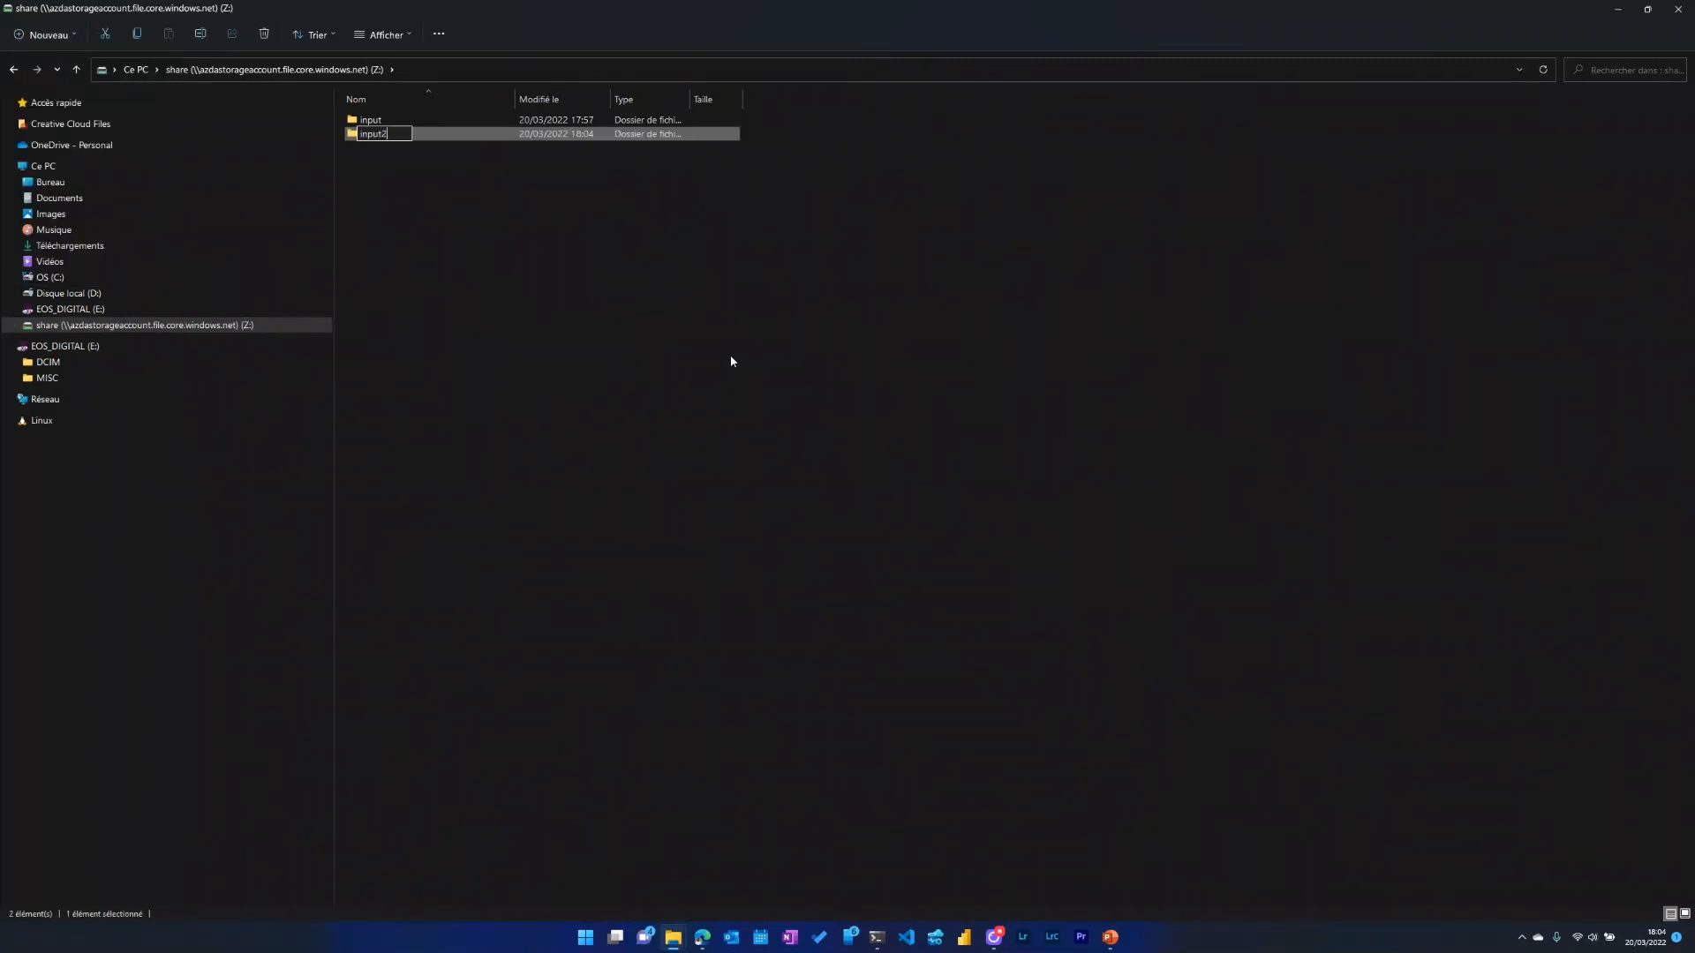
click(730, 361)
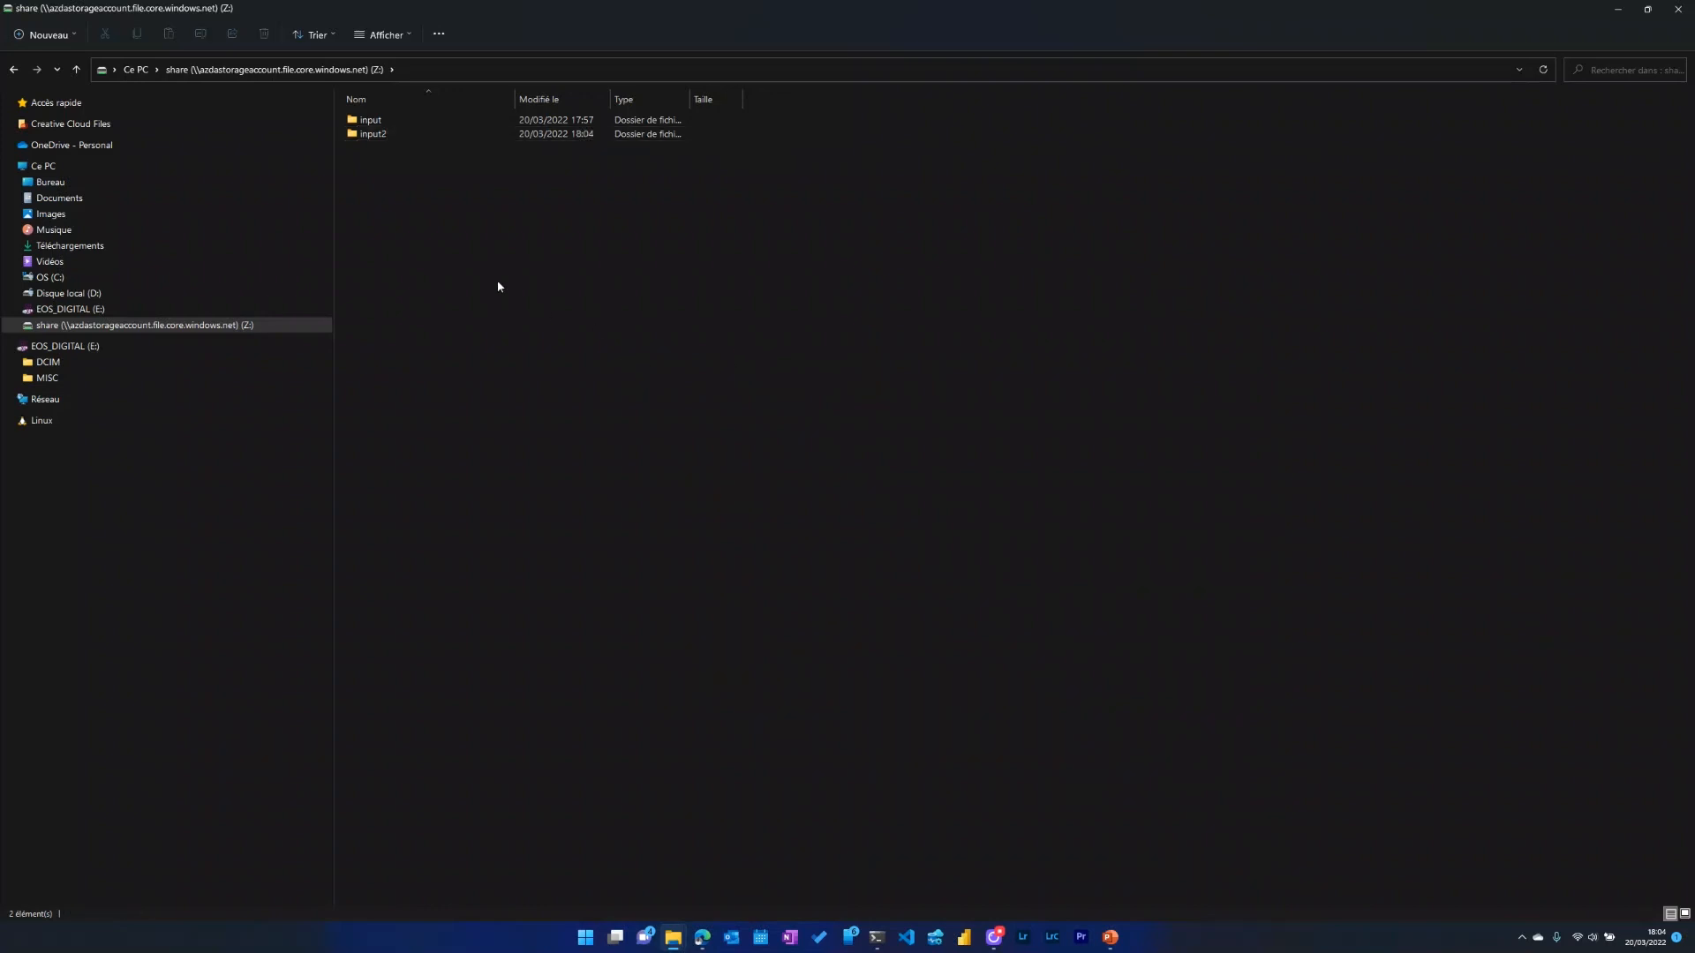
double_click(394, 132)
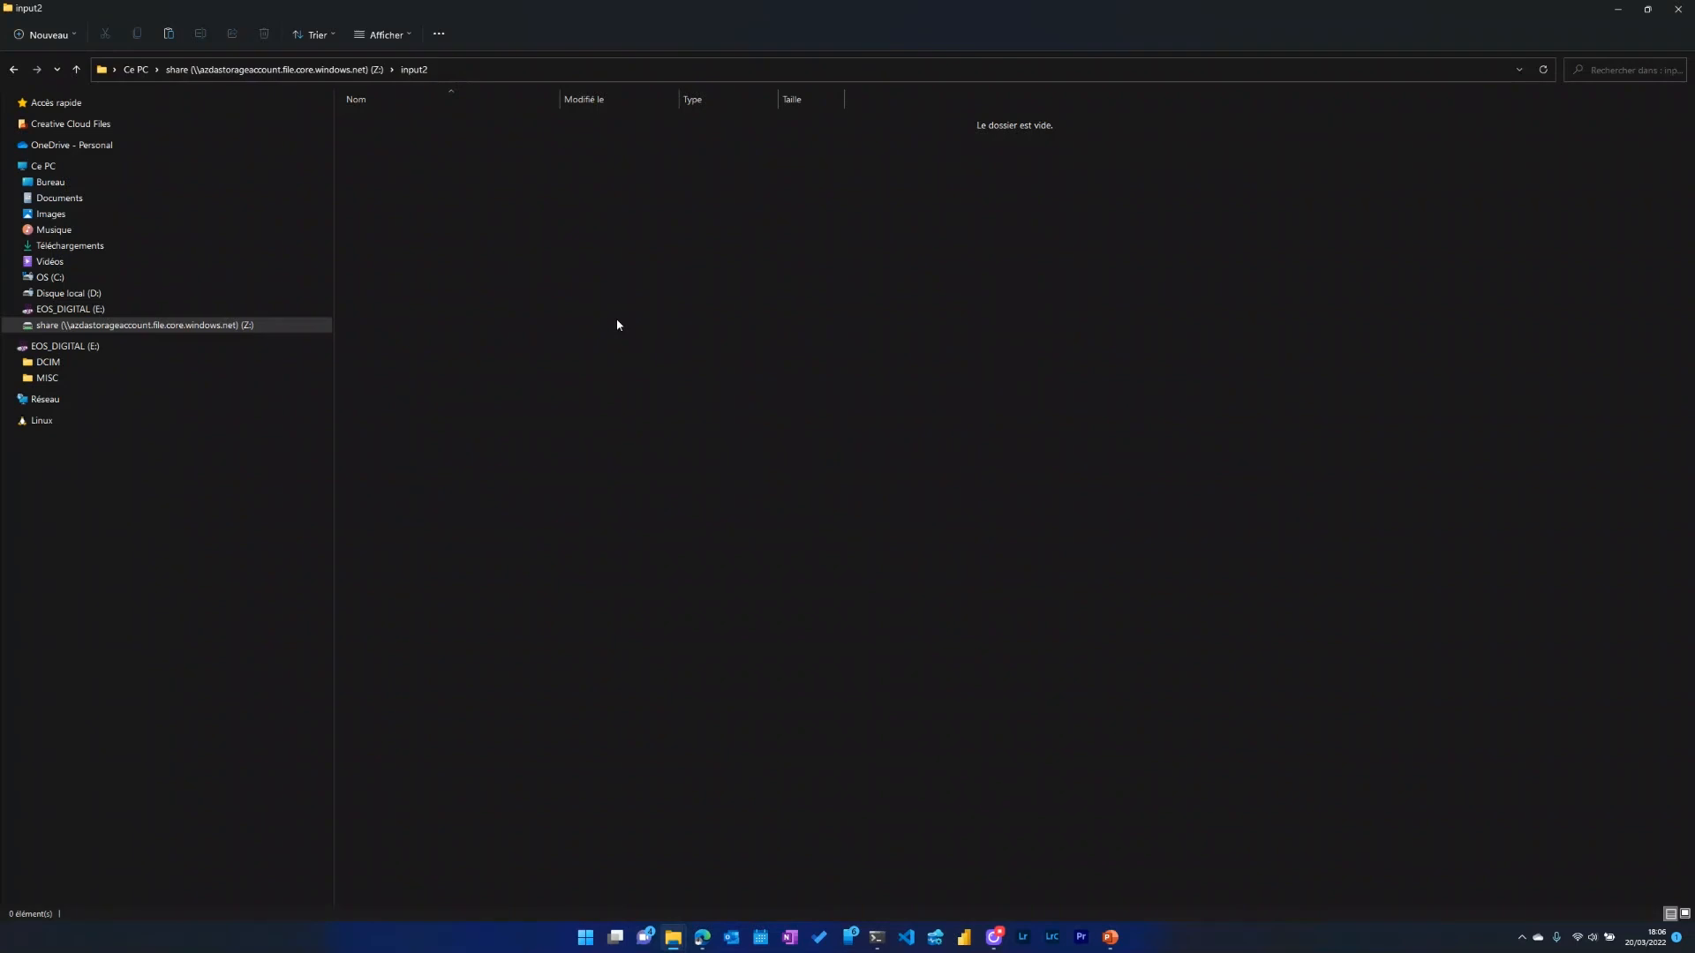
key(ctrl+v)
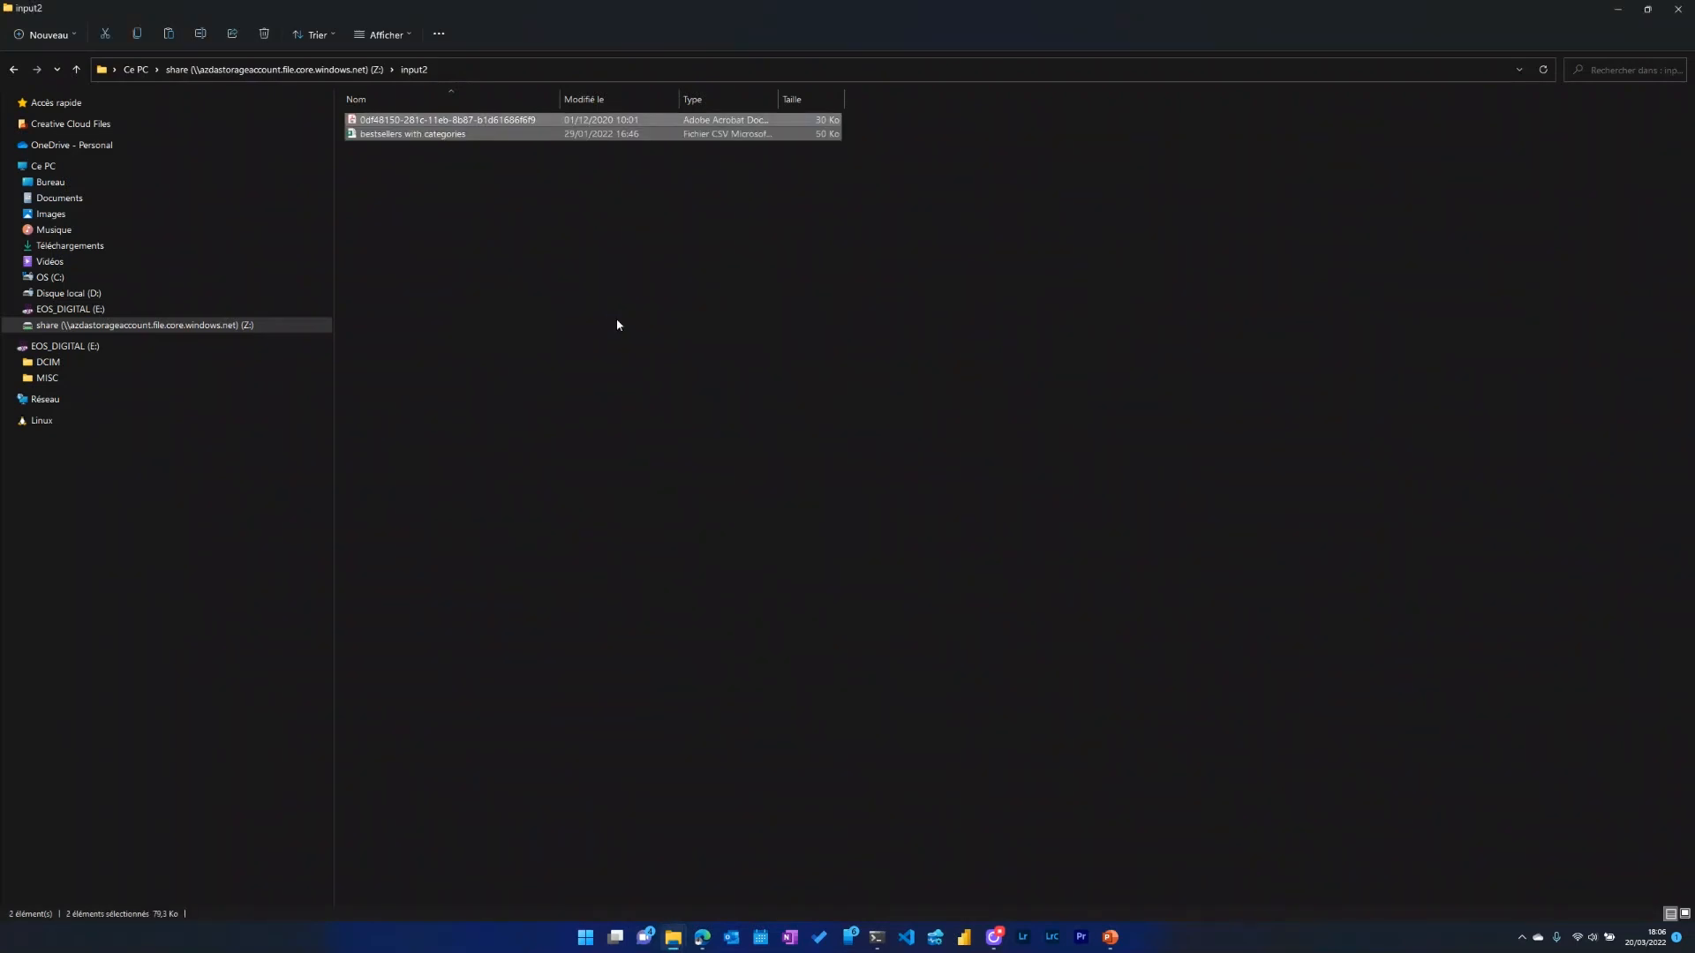
Switch back to the Azure portal, refresh the file share and inspect the contents of the input2 directory.
key(alt+Tab)
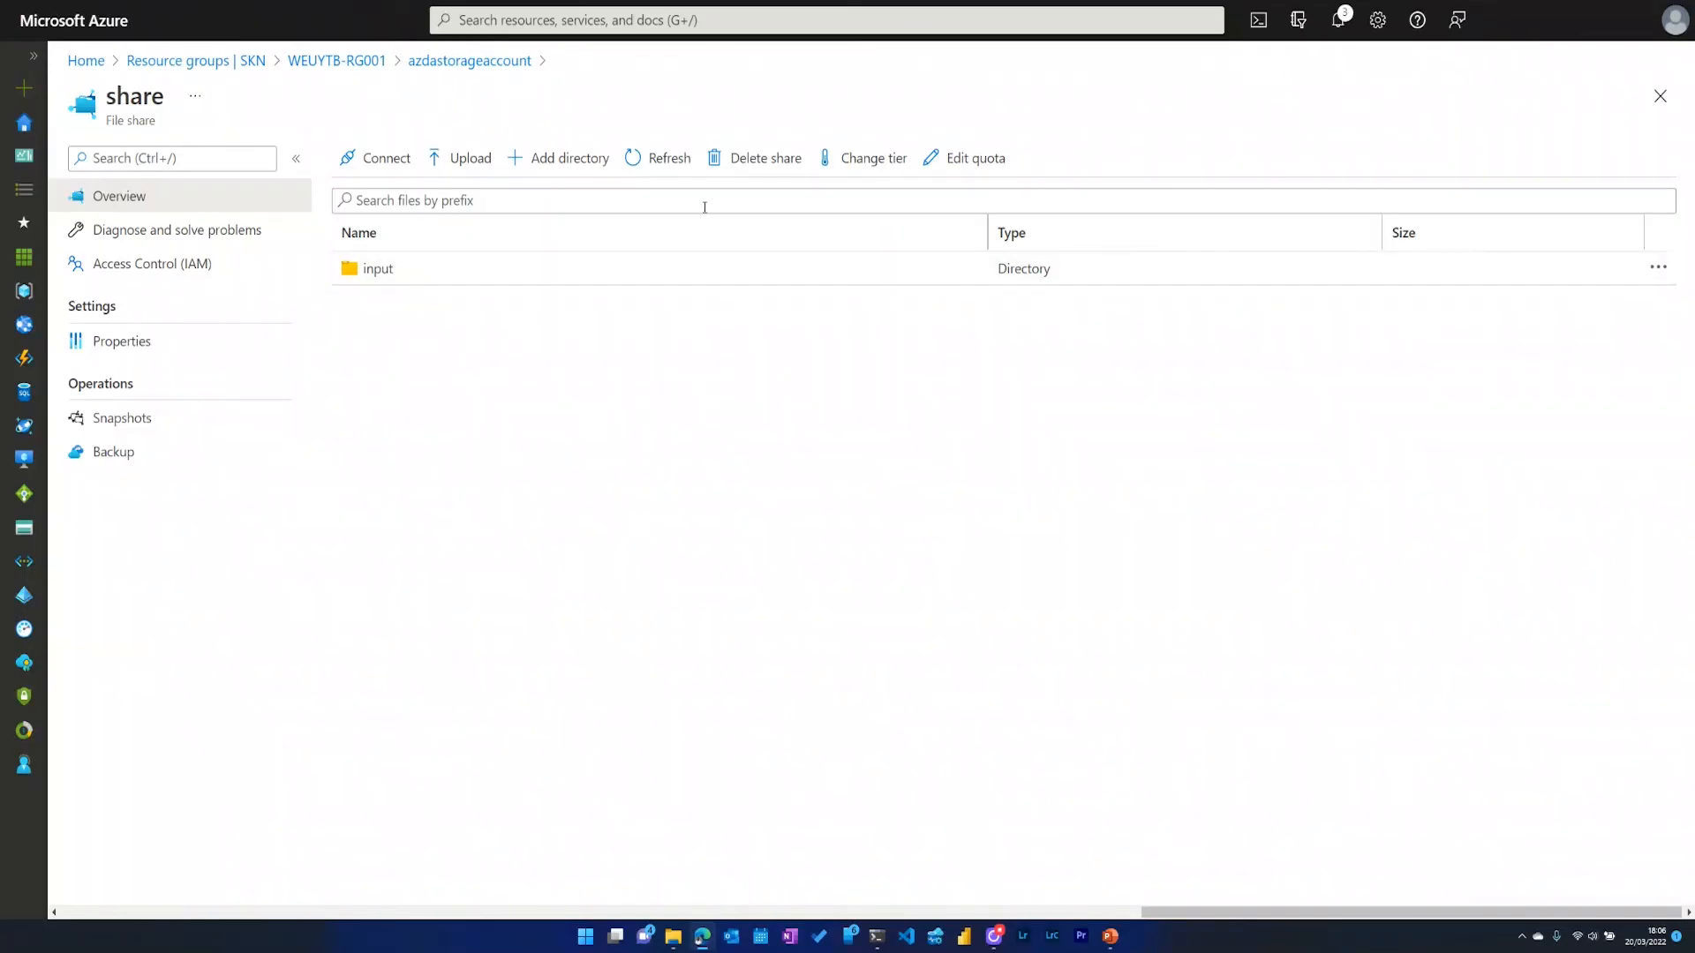
click(654, 165)
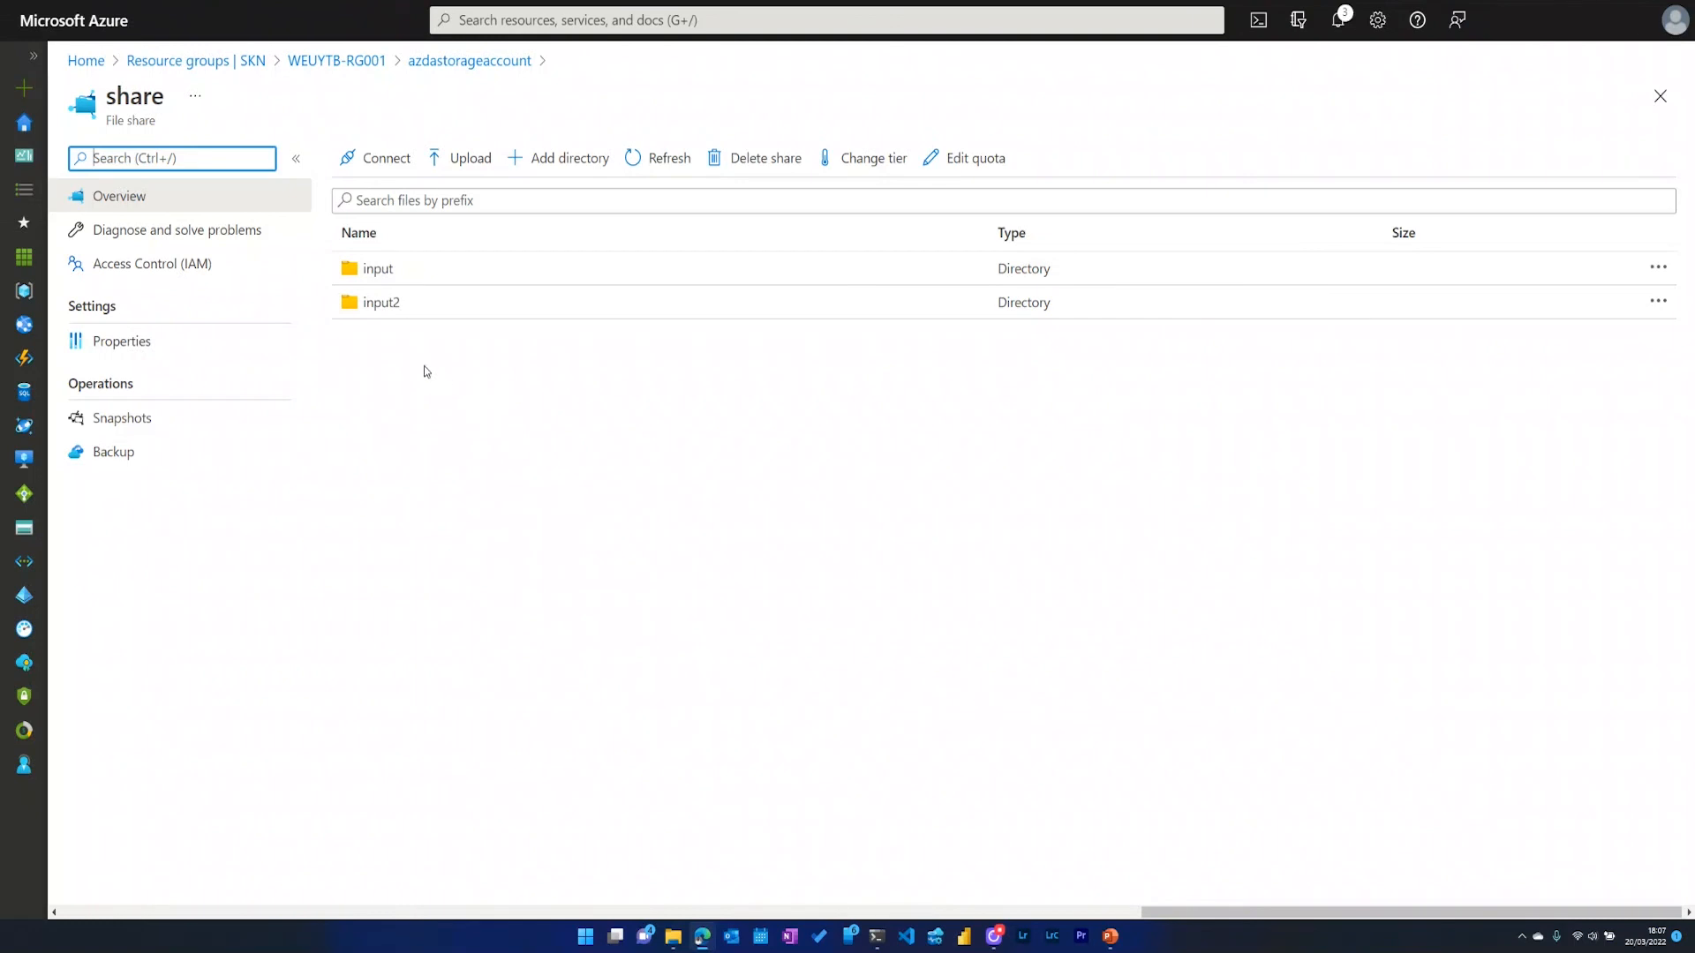
click(389, 303)
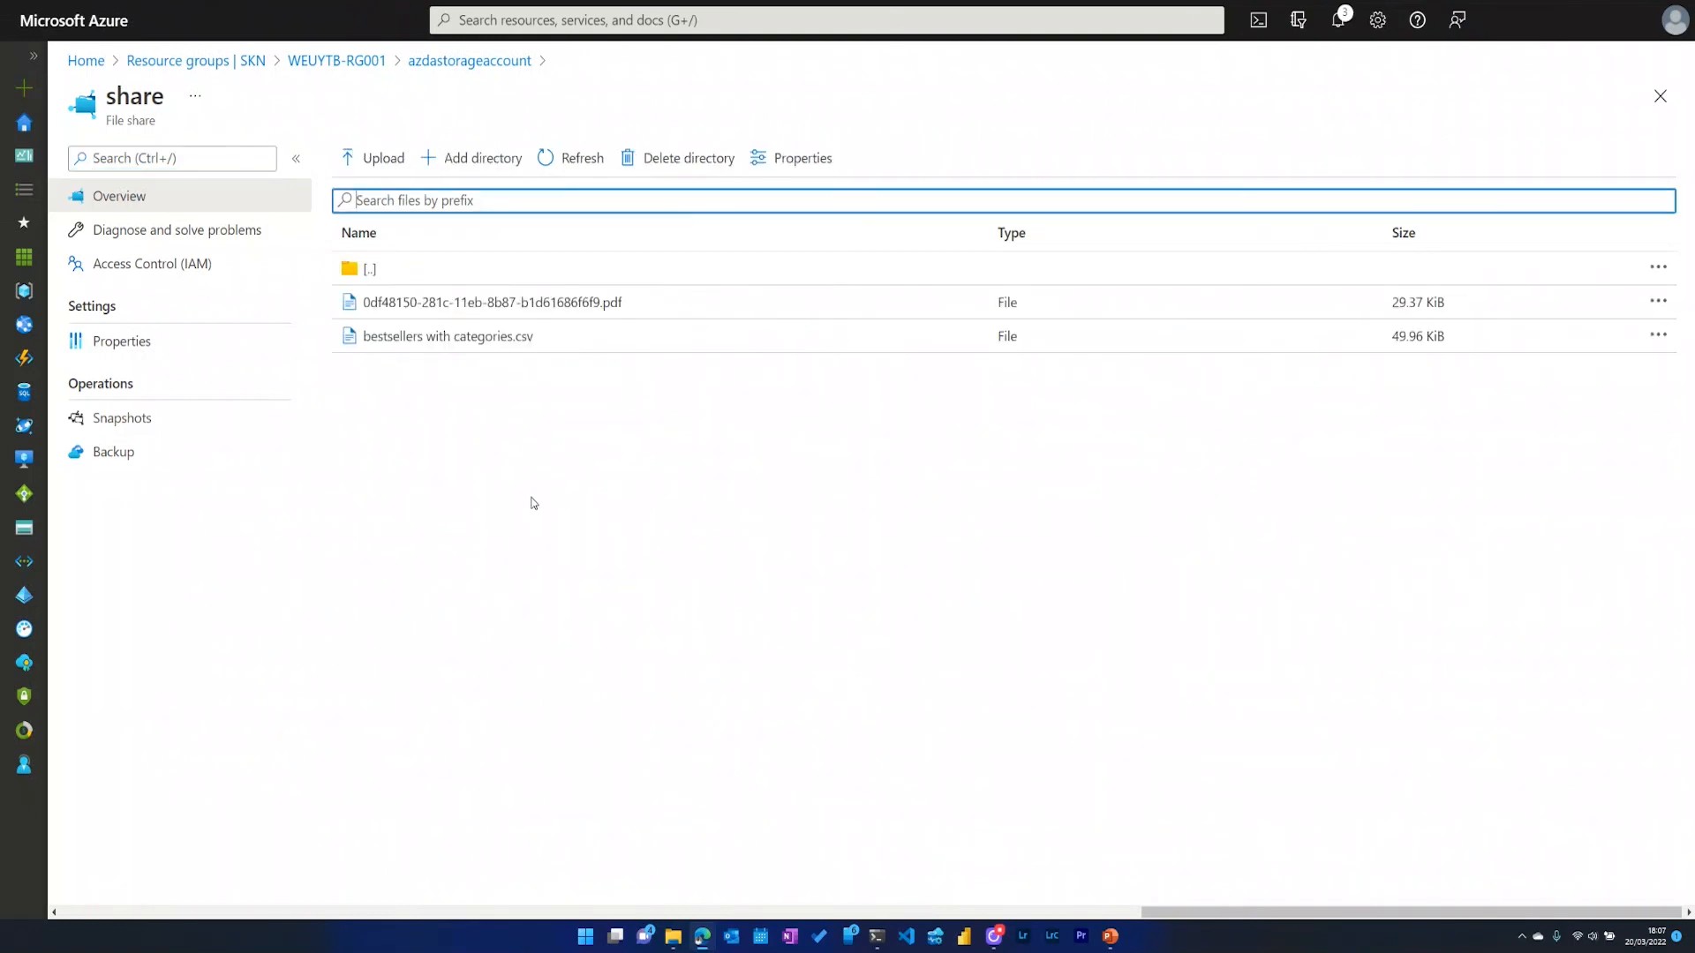